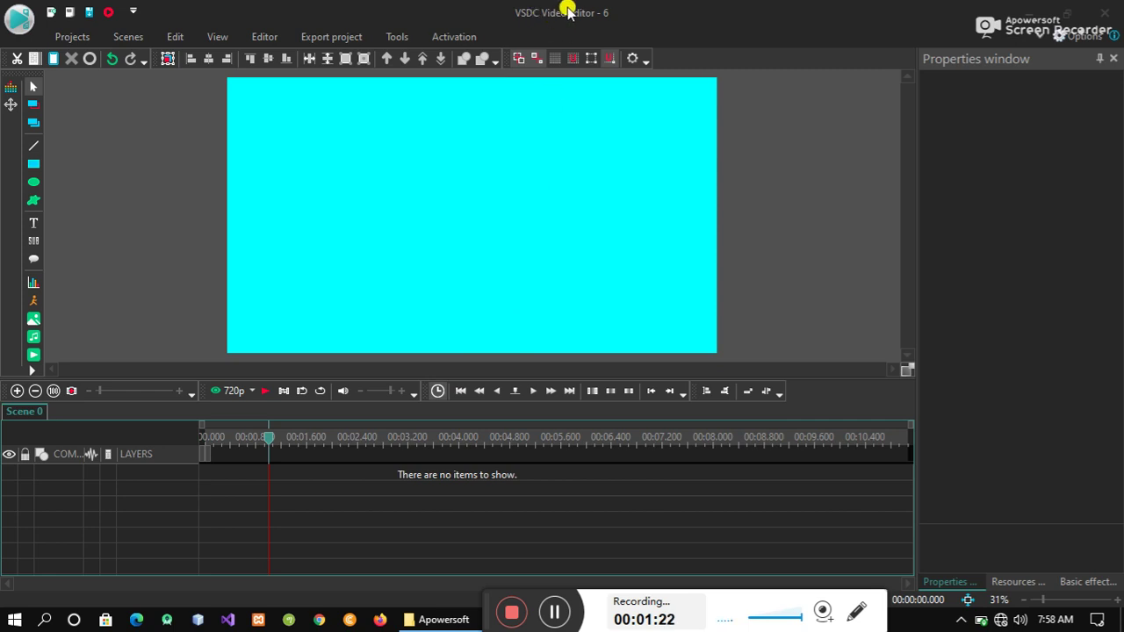
pyautogui.moveTo(478, 626)
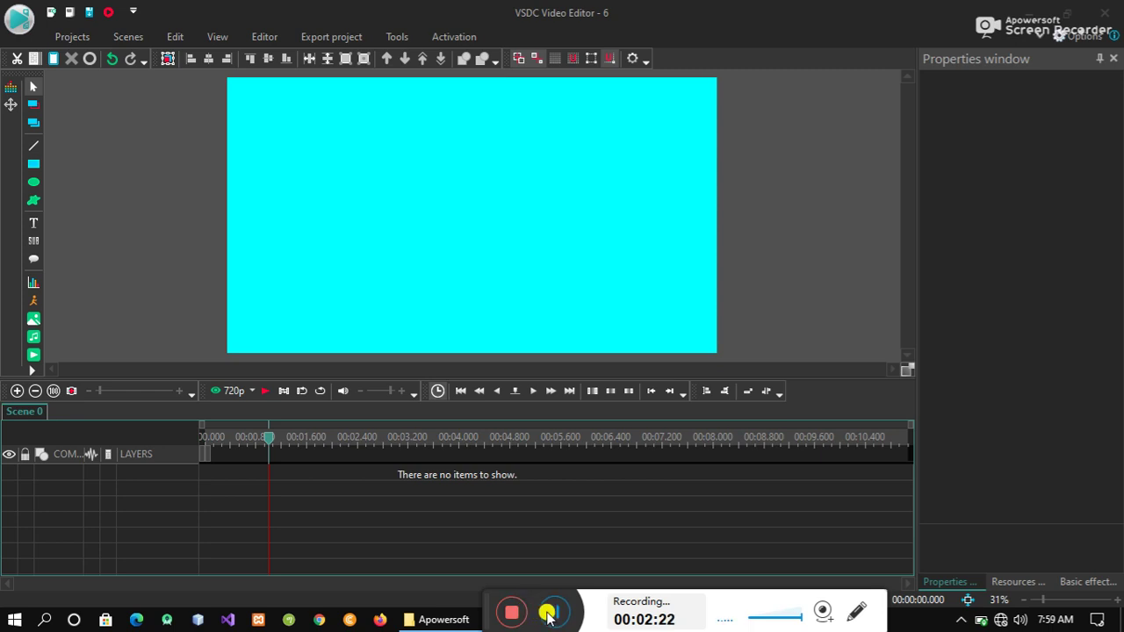
pyautogui.moveTo(554, 614); pyautogui.dragTo(554, 586)
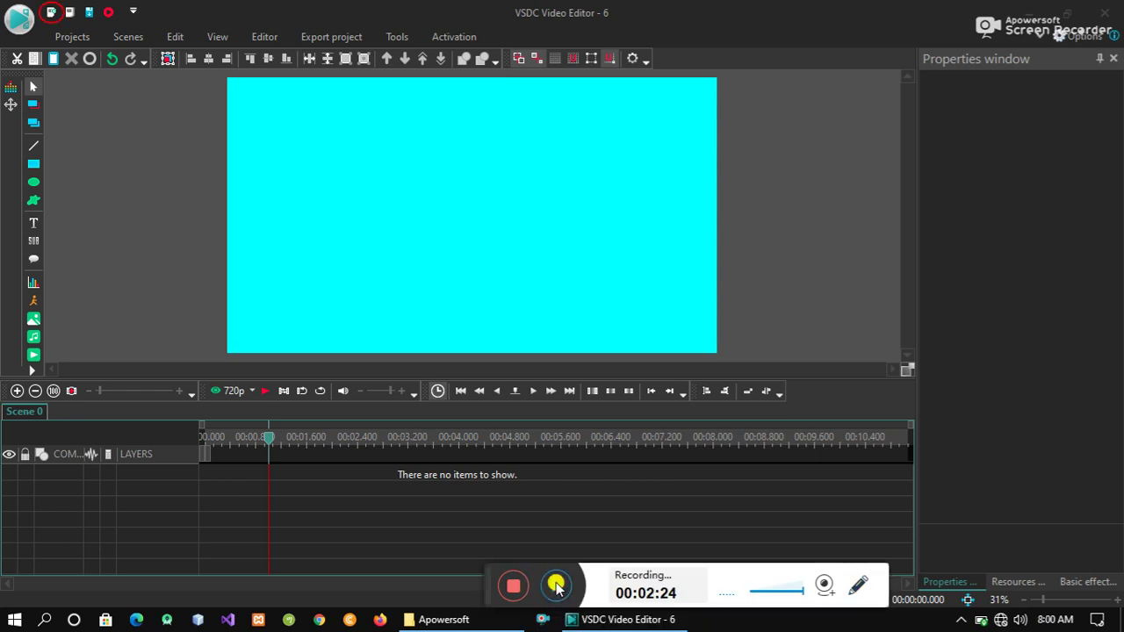
pyautogui.moveTo(488, 575); pyautogui.dragTo(490, 615)
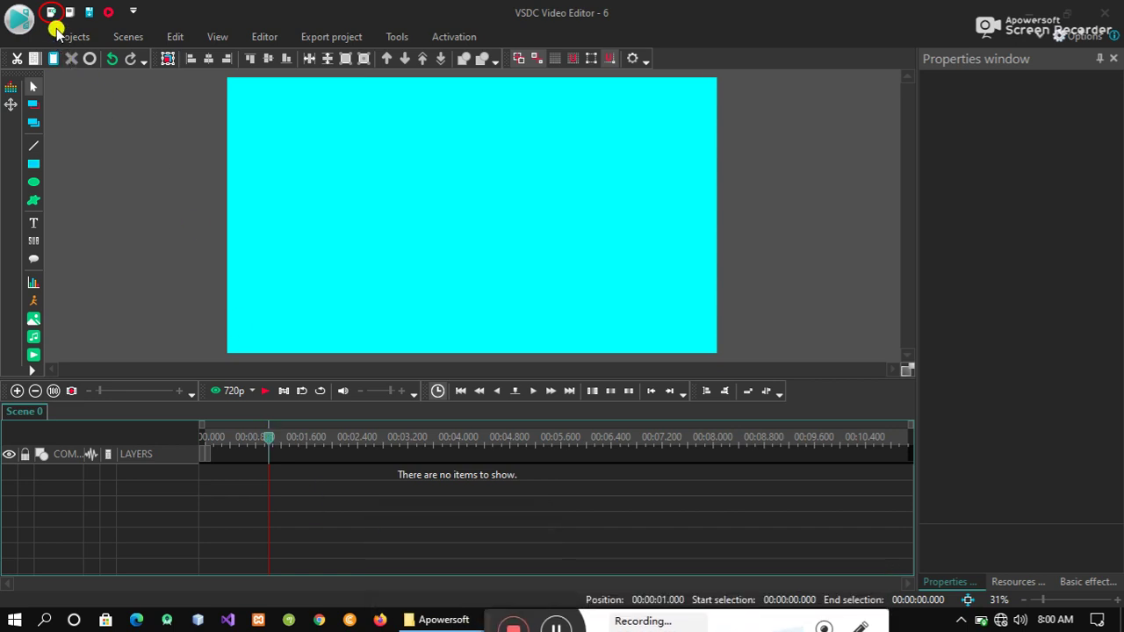
# Step: Create a new project titled "yuotube" with the default settings, closing the files sequence wizard without adding any media
pyautogui.click(49, 15)
pyautogui.click(562, 625)
pyautogui.click(562, 626)
pyautogui.click(51, 12)
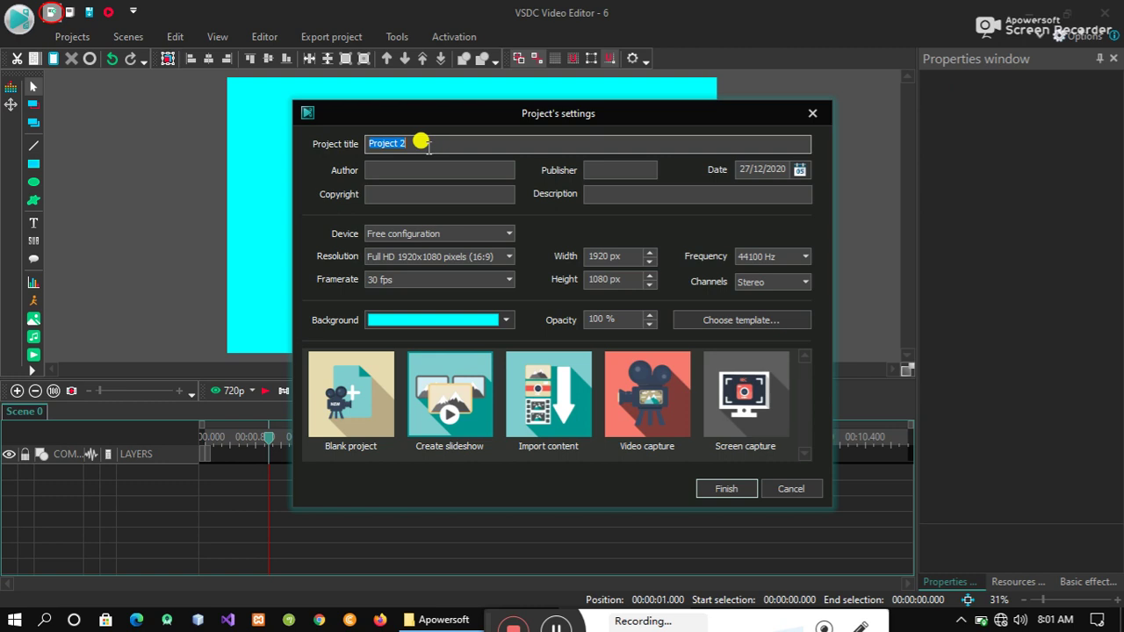
pyautogui.write('y')
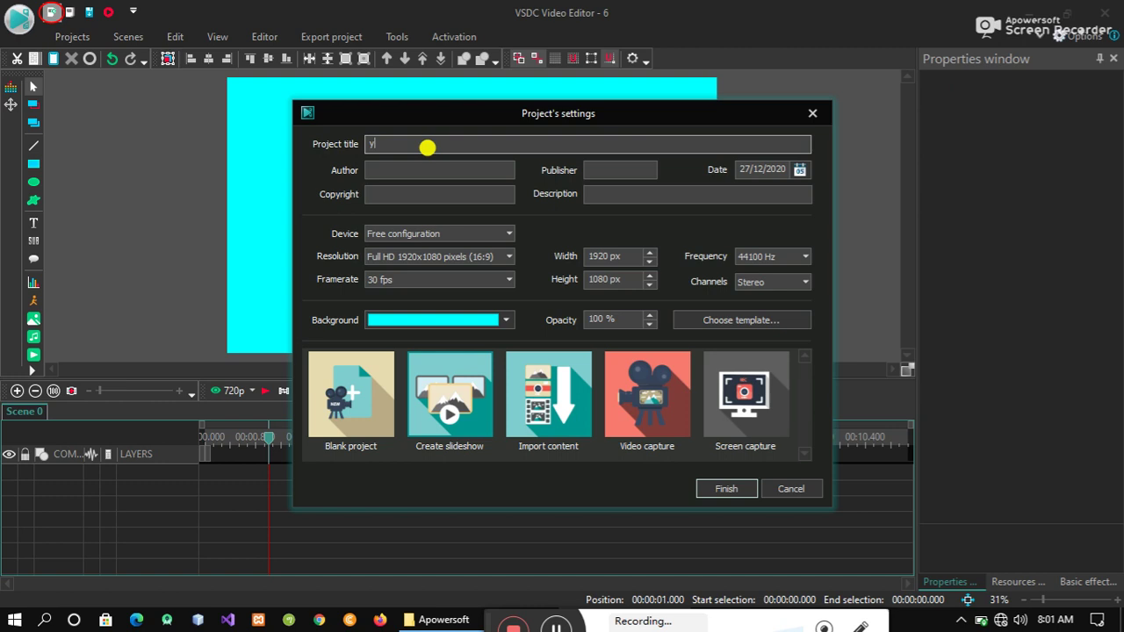
pyautogui.write('uotube')
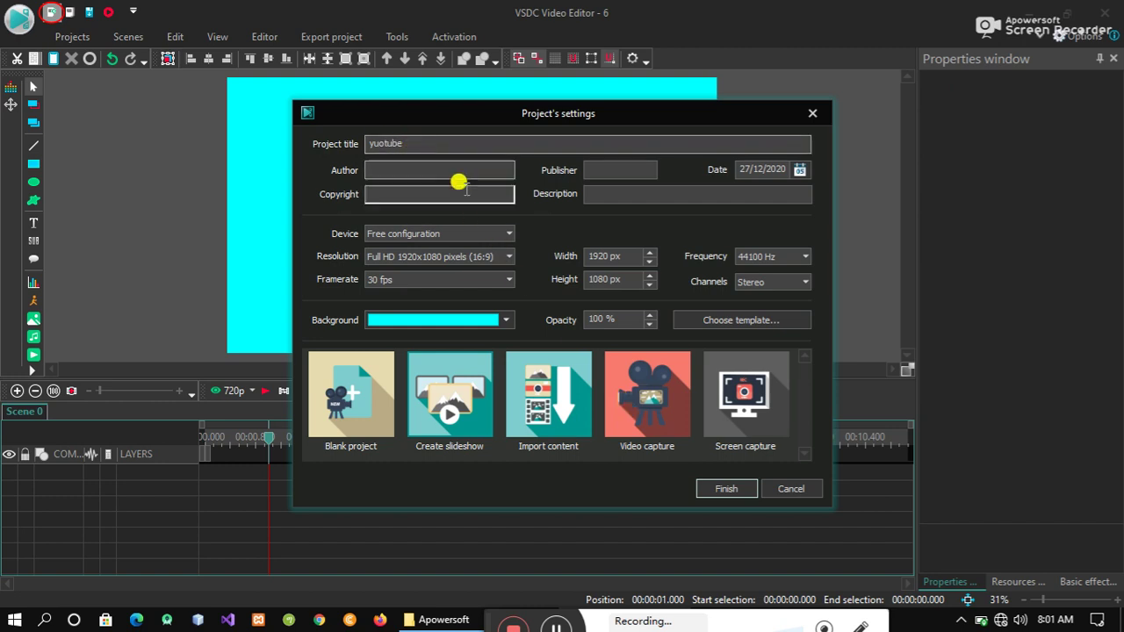
pyautogui.click(536, 620)
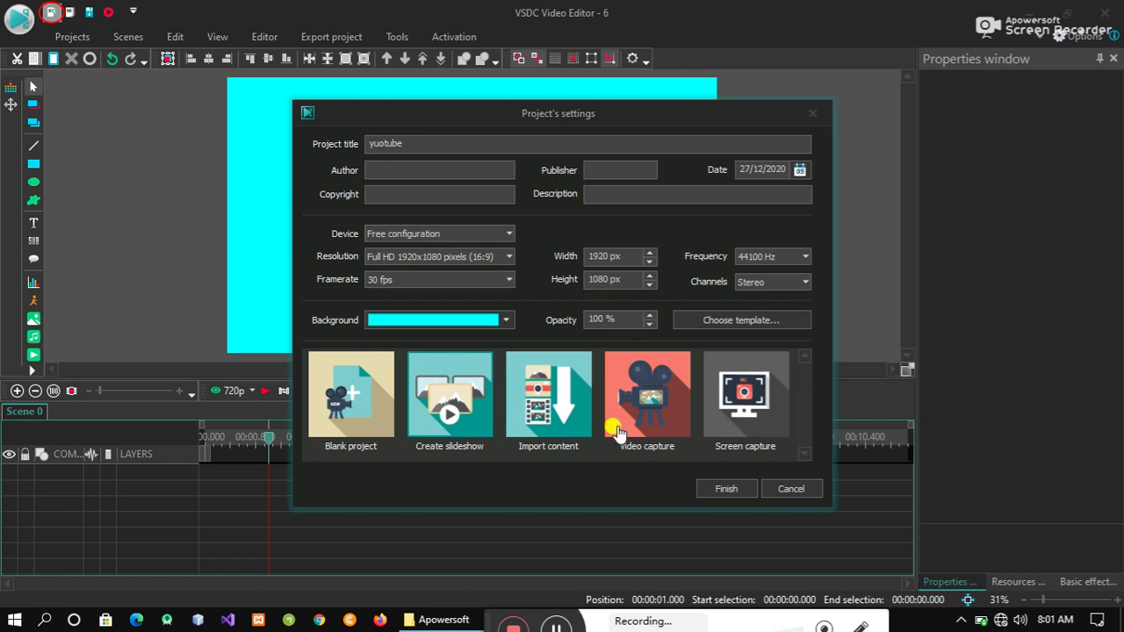
pyautogui.click(719, 491)
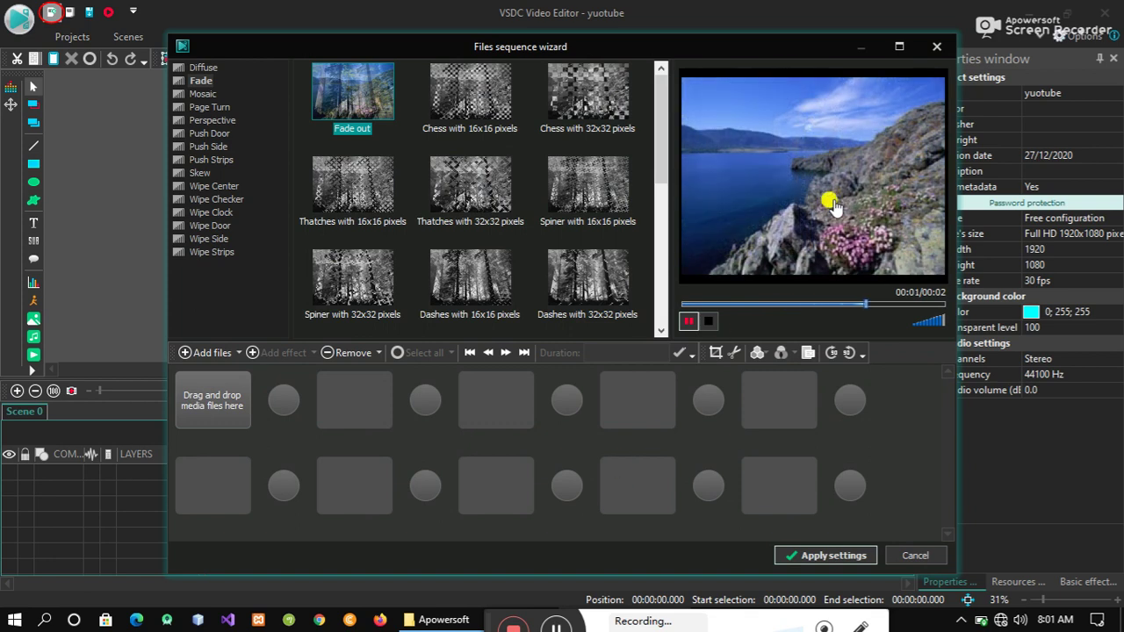
pyautogui.click(938, 47)
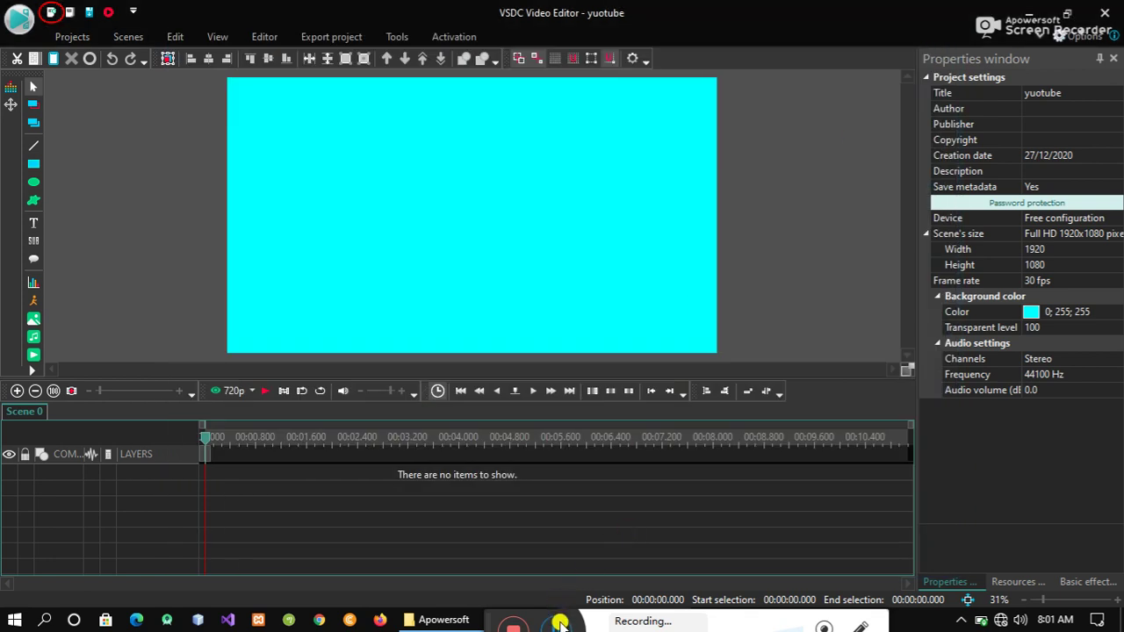
pyautogui.click(558, 619)
pyautogui.click(559, 615)
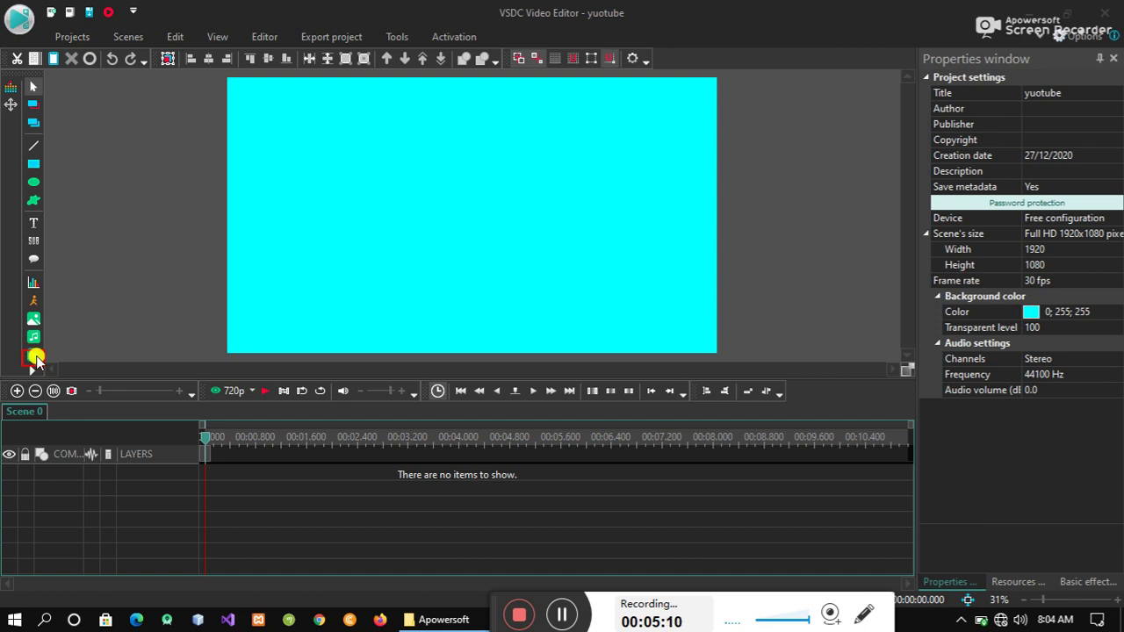
# Step: Insert the desktop file "video" into the scene on a new layer, starting from the cursor position
pyautogui.click(36, 356)
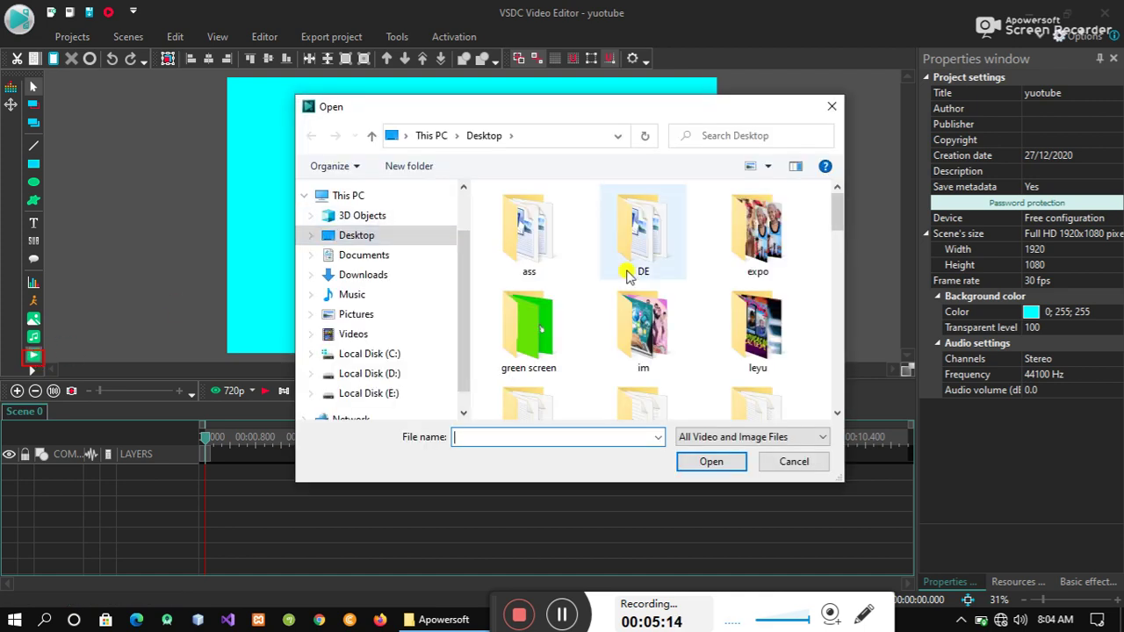
pyautogui.click(834, 219)
pyautogui.moveTo(834, 219); pyautogui.dragTo(835, 376)
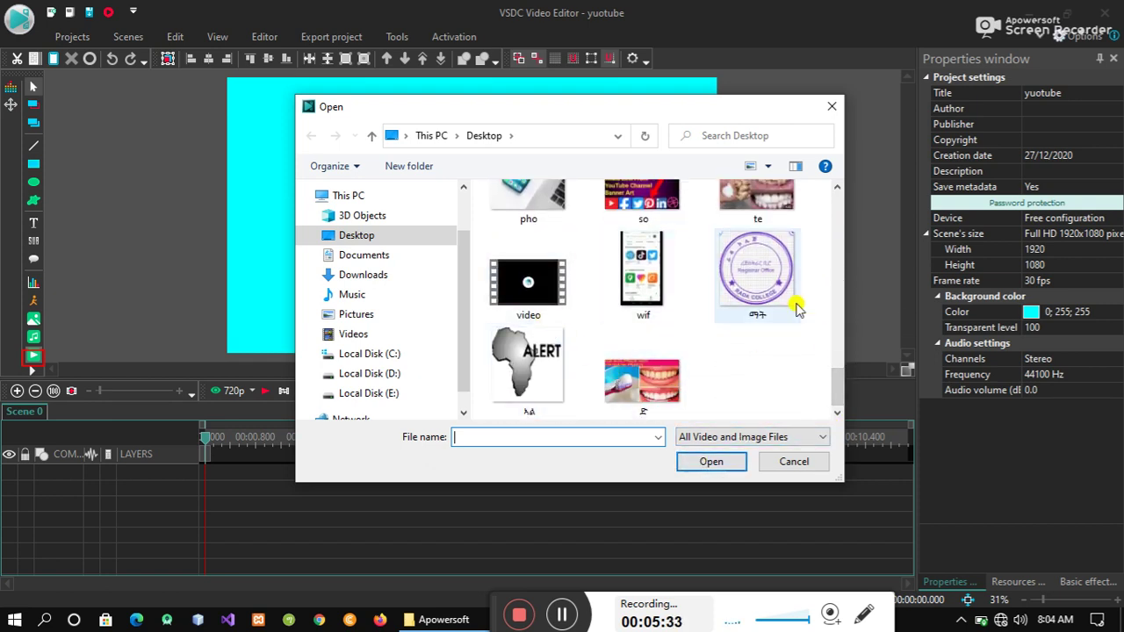
pyautogui.moveTo(840, 397); pyautogui.dragTo(834, 372)
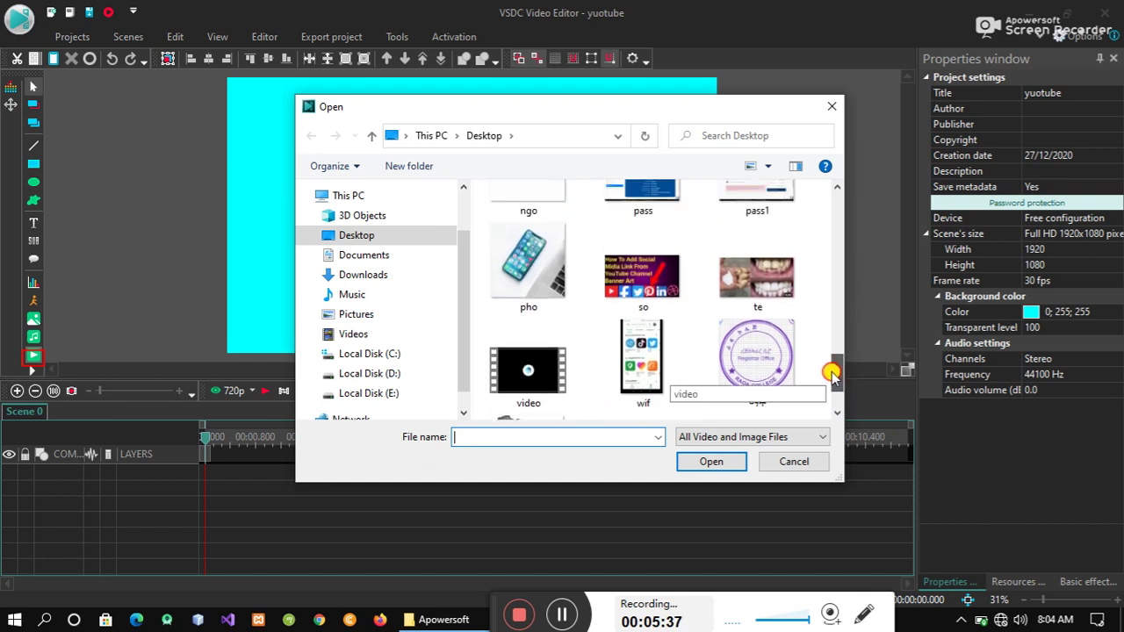
pyautogui.click(520, 379)
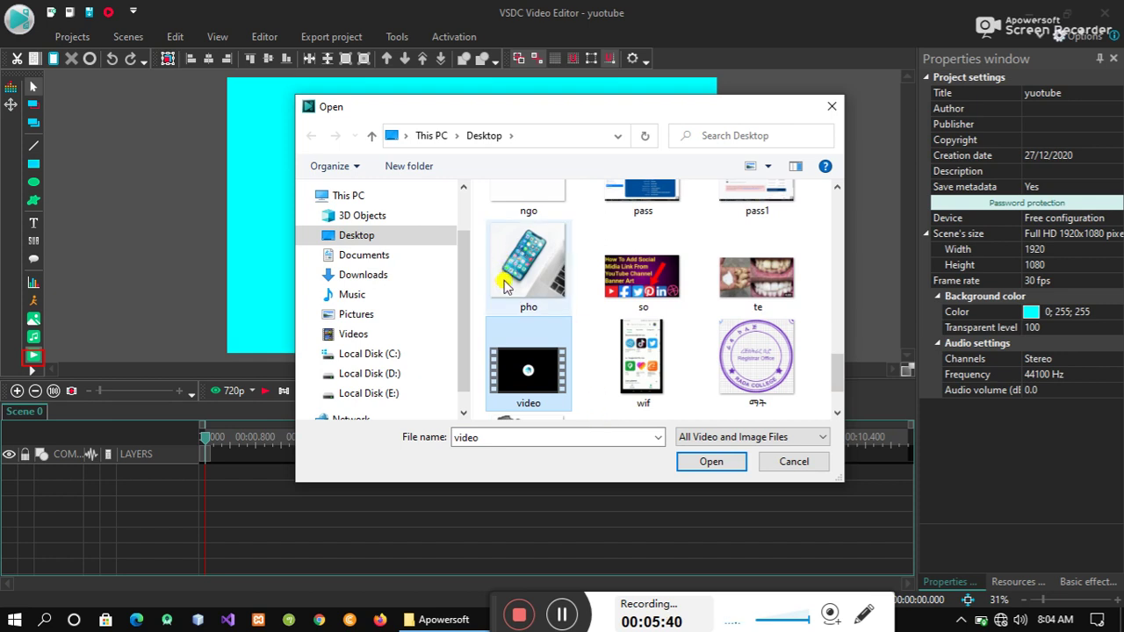
pyautogui.click(712, 465)
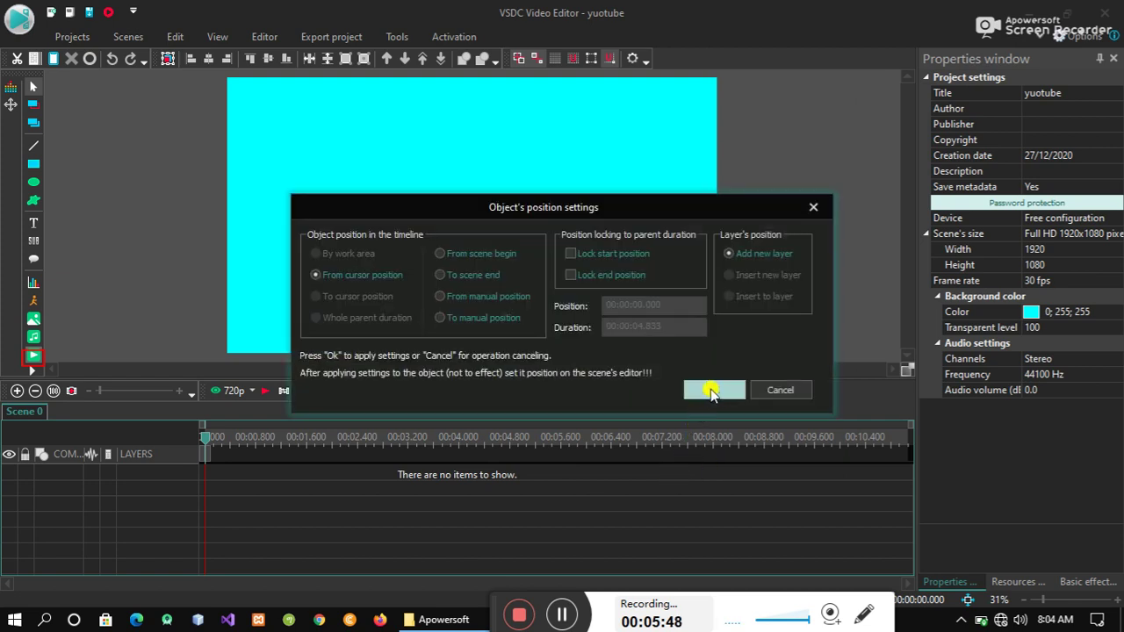
pyautogui.click(711, 391)
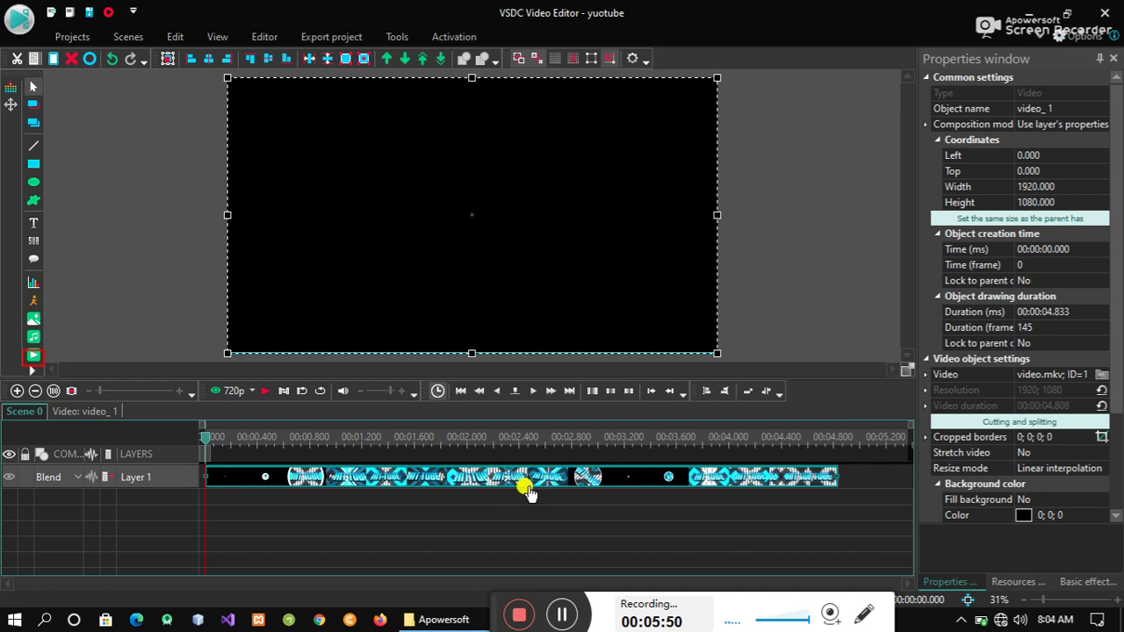
# Step: Insert the desktop video "wif" into the existing Layer 1, using the default position settings
pyautogui.moveTo(528, 492)
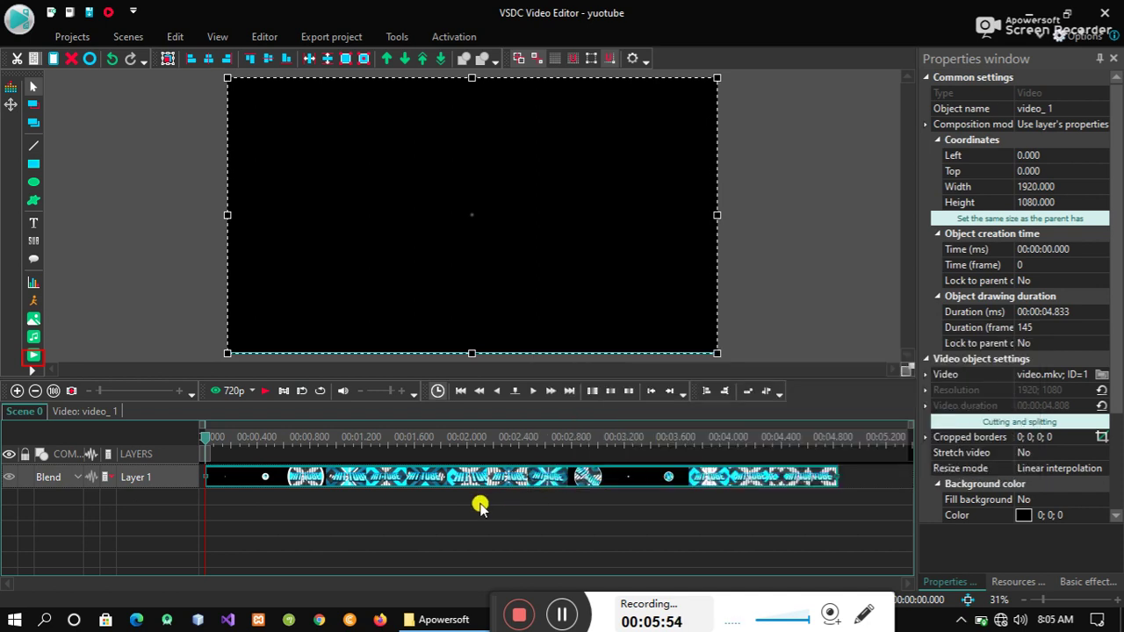
pyautogui.moveTo(538, 469)
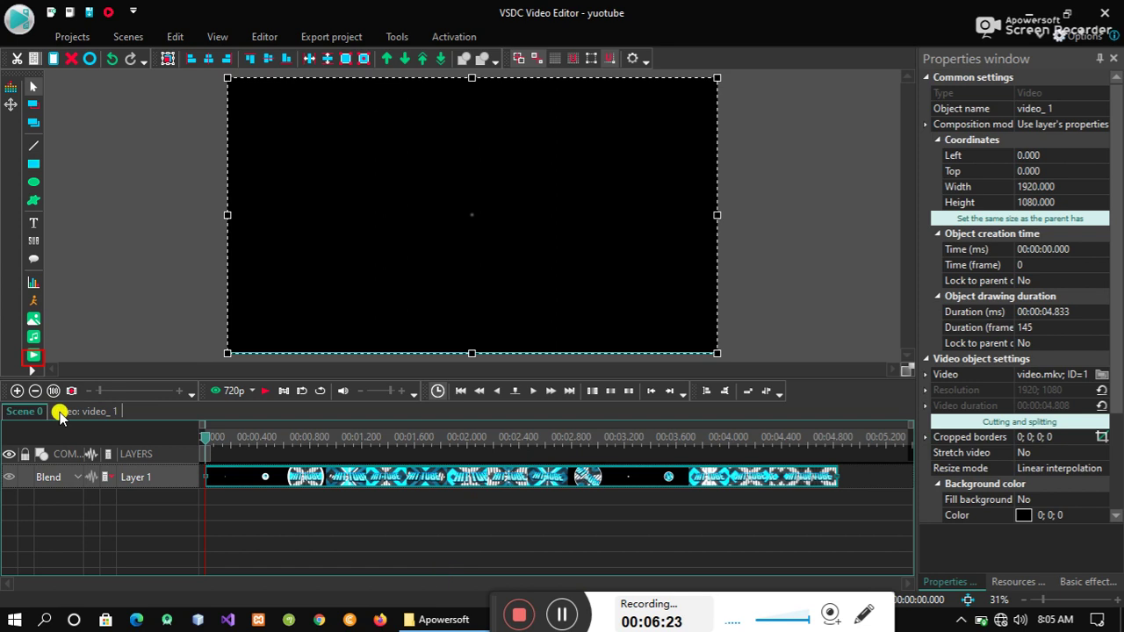
pyautogui.click(32, 360)
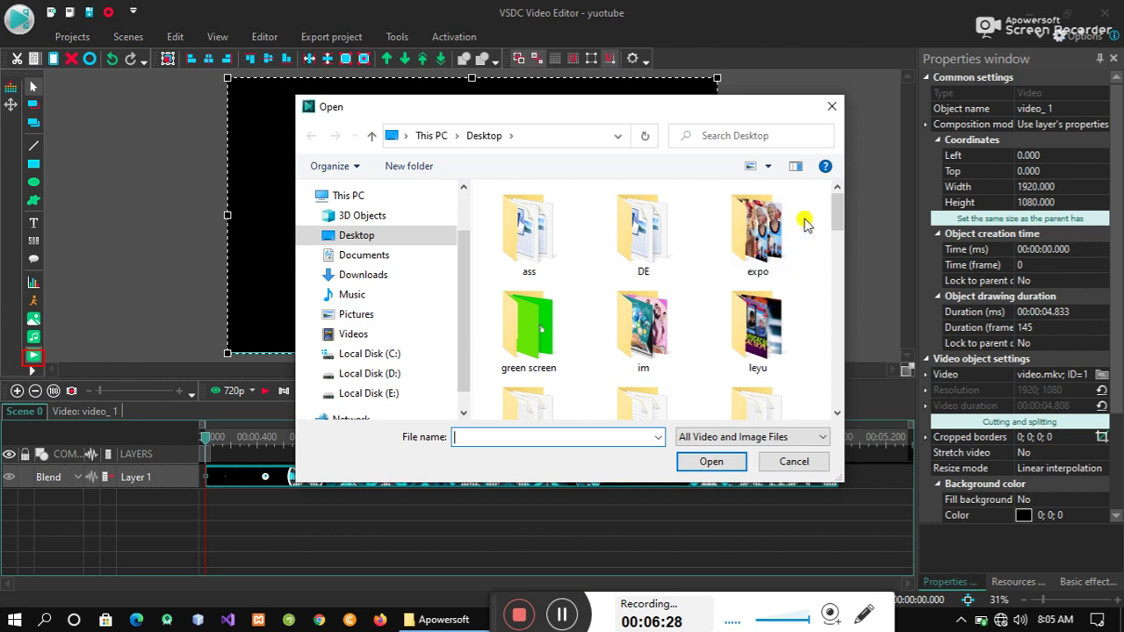
pyautogui.moveTo(835, 220); pyautogui.dragTo(828, 429)
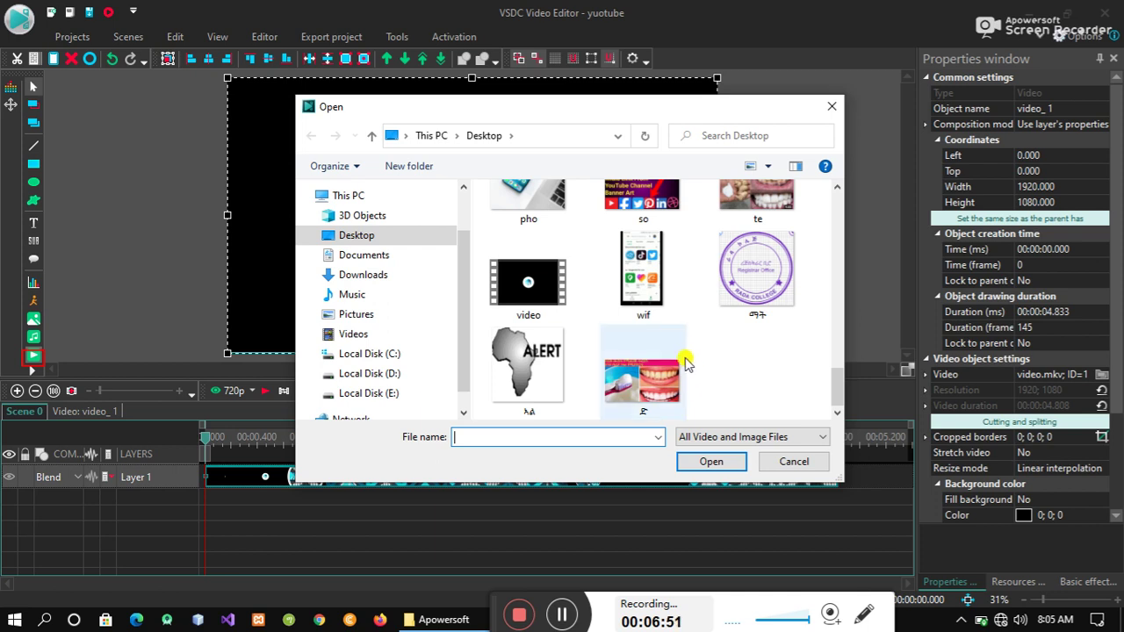
pyautogui.moveTo(840, 385); pyautogui.dragTo(835, 369)
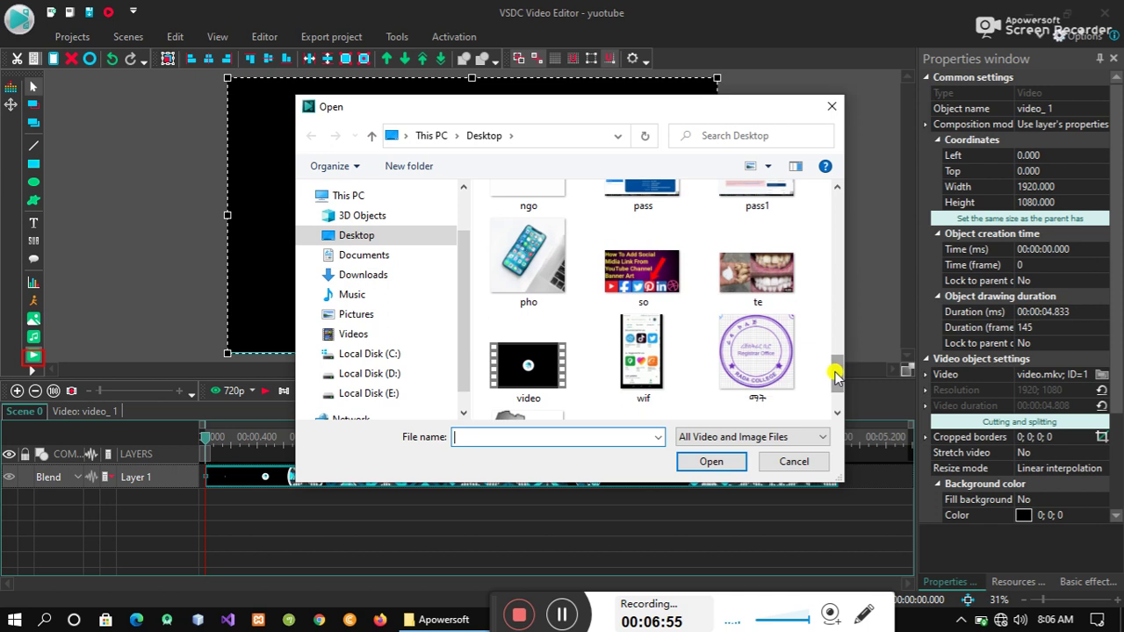
pyautogui.click(650, 373)
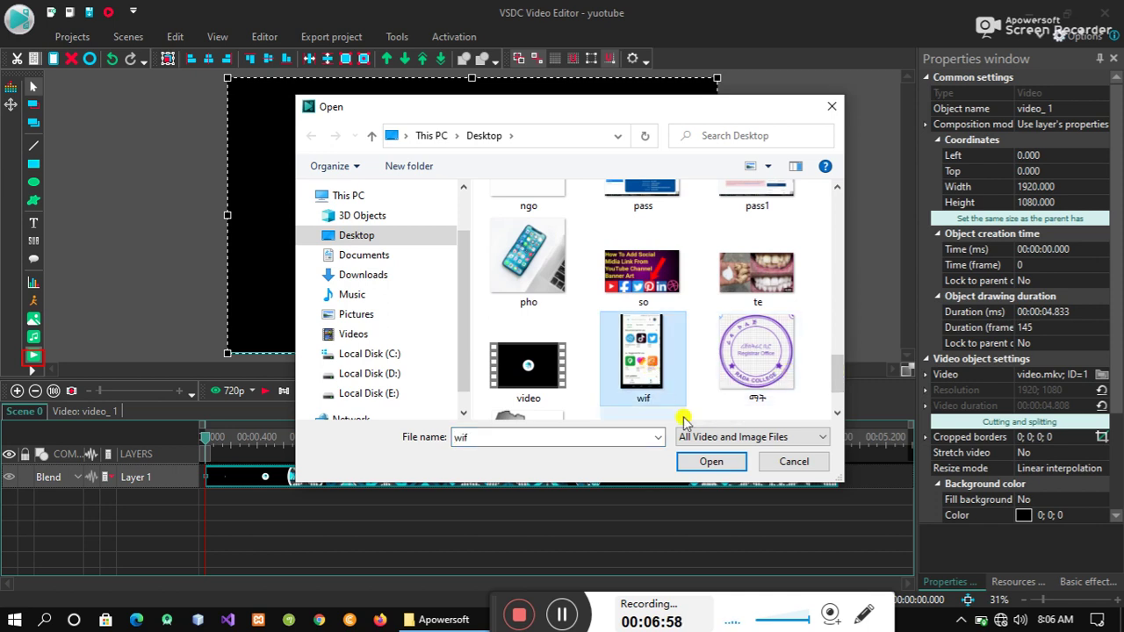
pyautogui.click(710, 460)
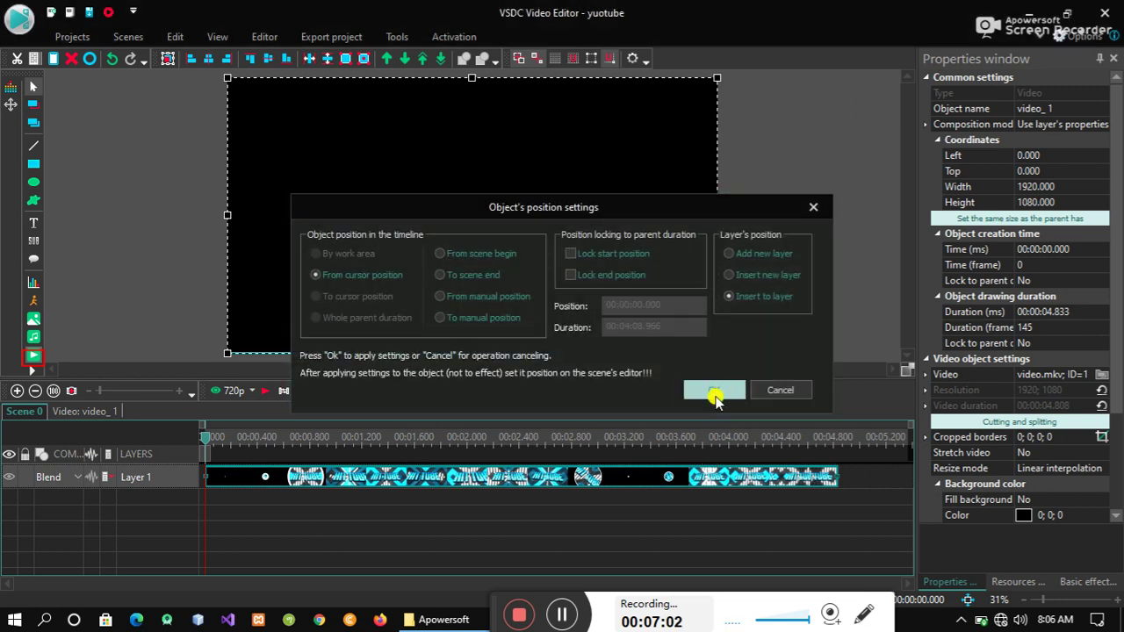
pyautogui.click(714, 391)
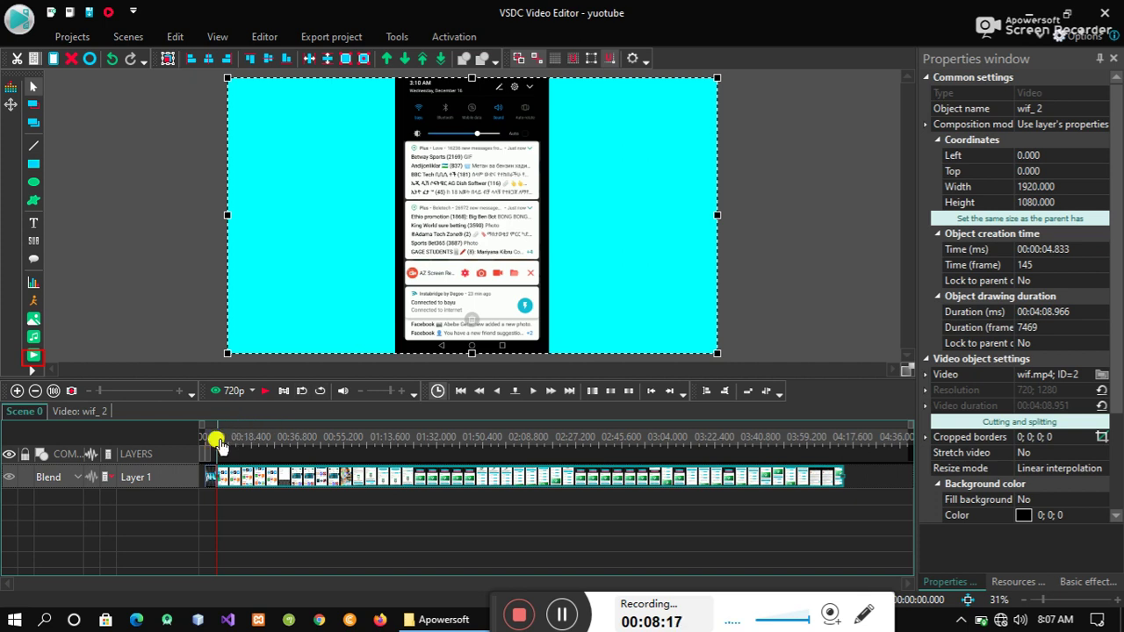
# Step: Scrub through the start of the timeline and preview the phone recording from several positions to find a cut point
pyautogui.moveTo(220, 443); pyautogui.dragTo(195, 442)
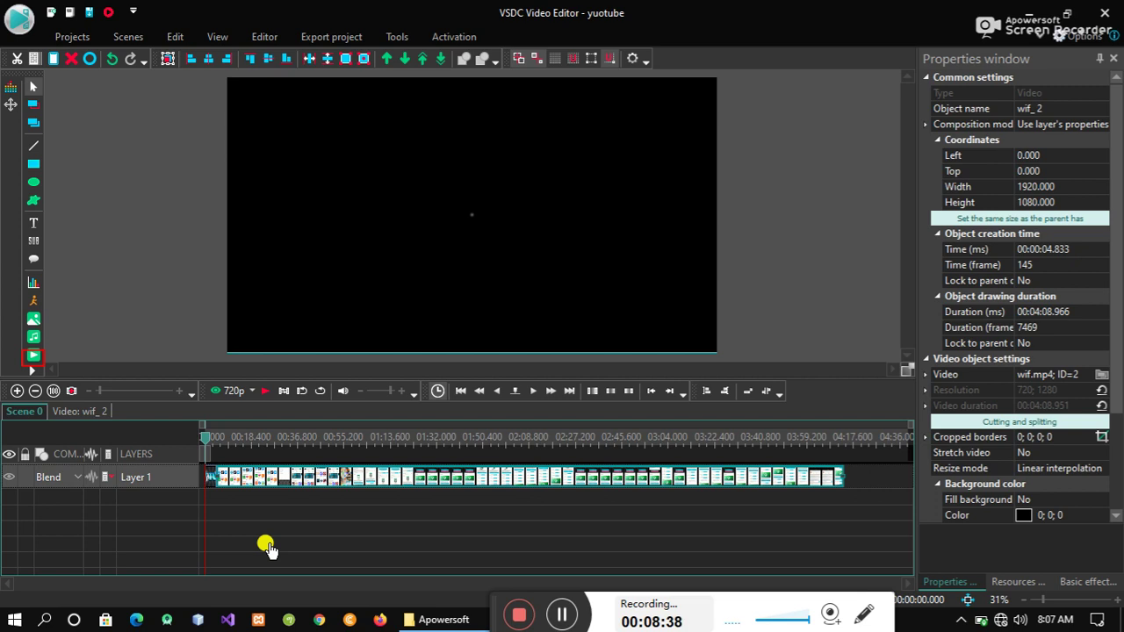
pyautogui.click(215, 439)
pyautogui.moveTo(215, 442)
pyautogui.mouseDown()
pyautogui.moveTo(262, 445)
pyautogui.moveTo(223, 445)
pyautogui.mouseUp()
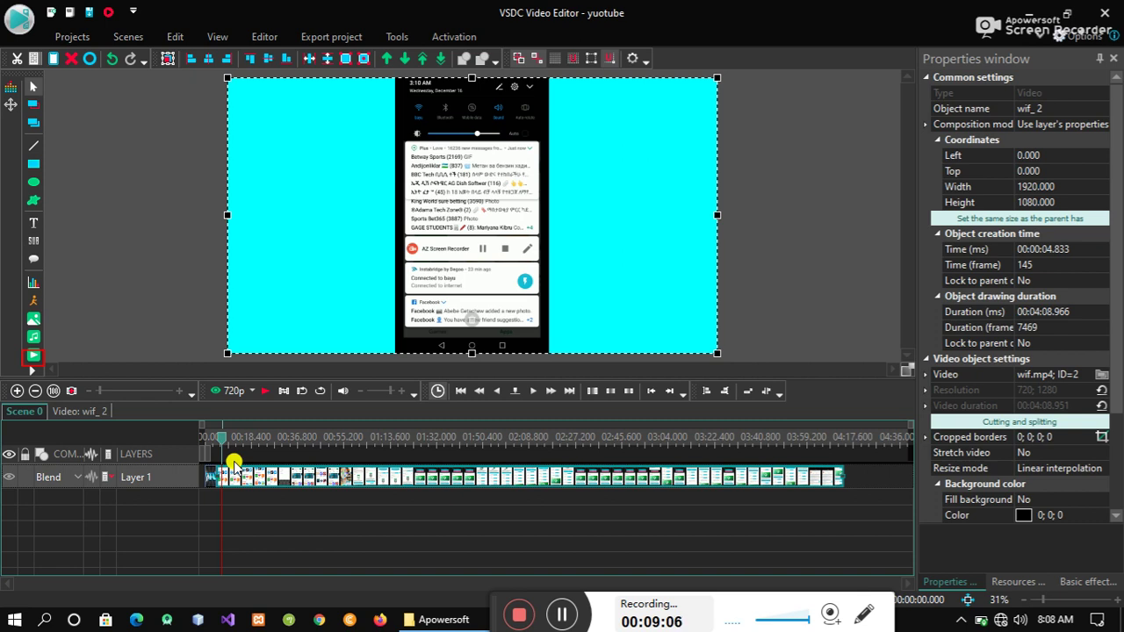
pyautogui.click(266, 396)
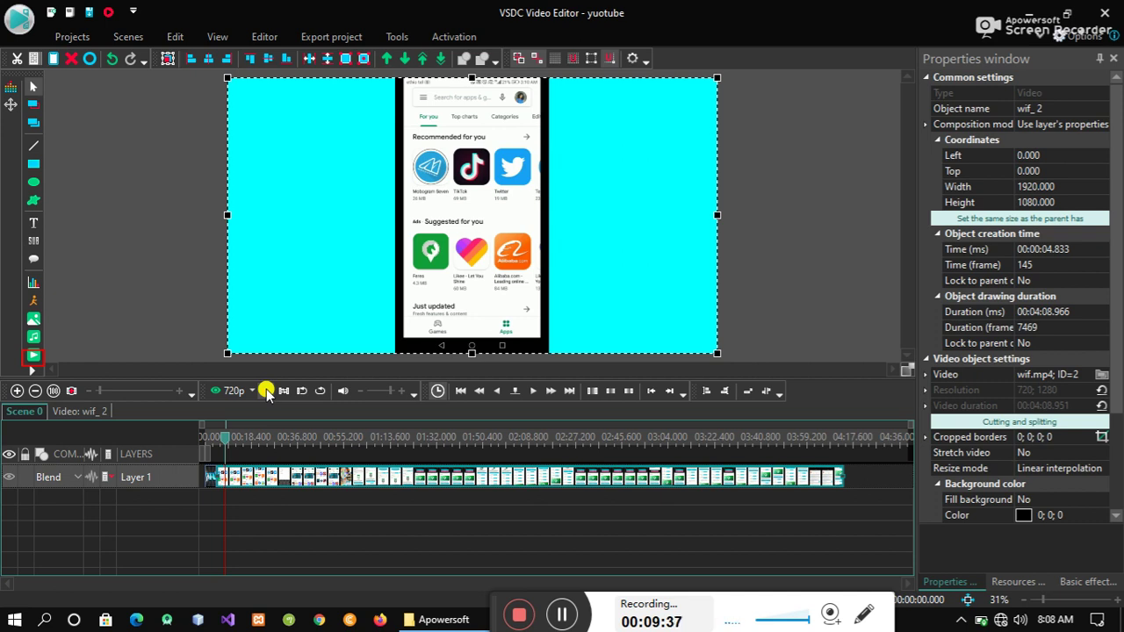
pyautogui.click(222, 442)
pyautogui.moveTo(223, 443); pyautogui.dragTo(292, 451)
pyautogui.click(267, 395)
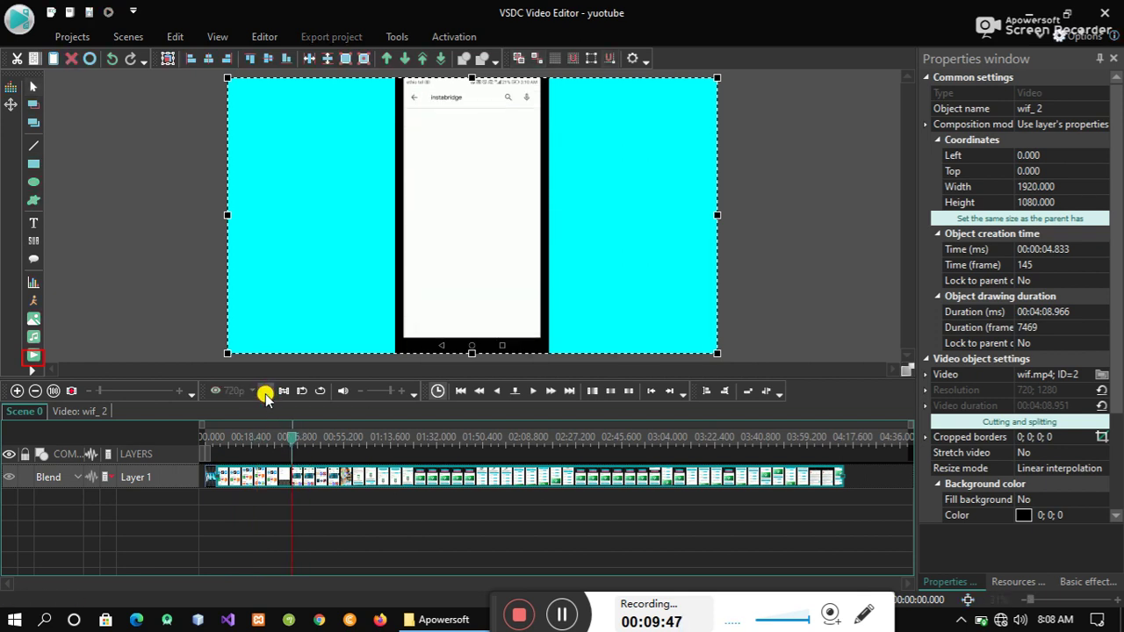
pyautogui.click(265, 395)
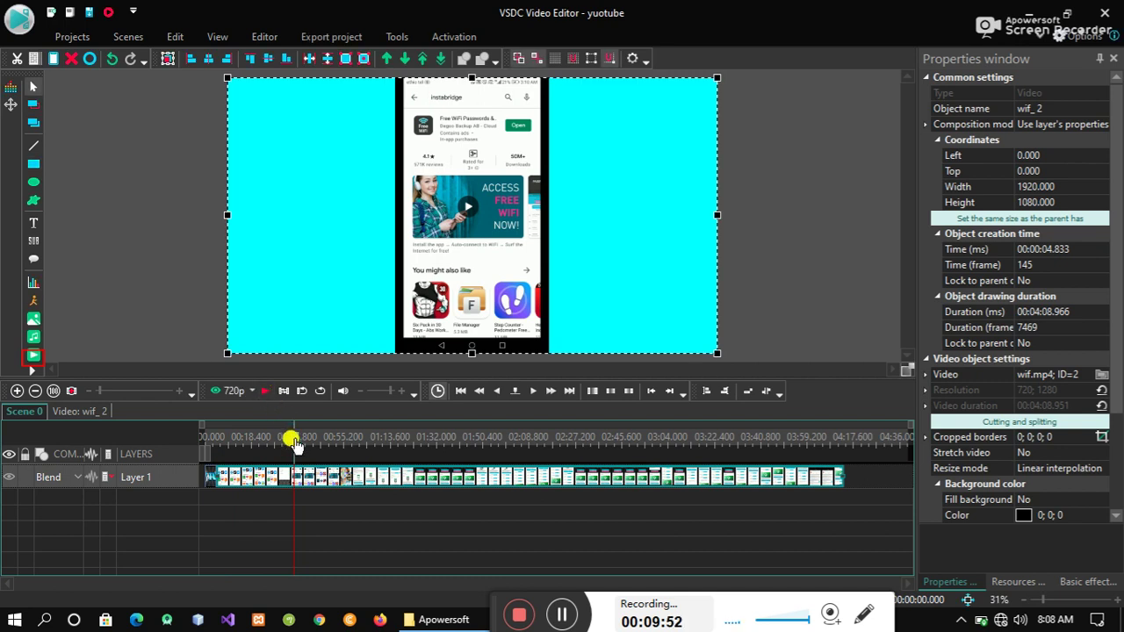
# Step: Split the wif clip at about 7.2 seconds on the timeline and select each part in turn to check the cut
pyautogui.moveTo(293, 447); pyautogui.dragTo(226, 461)
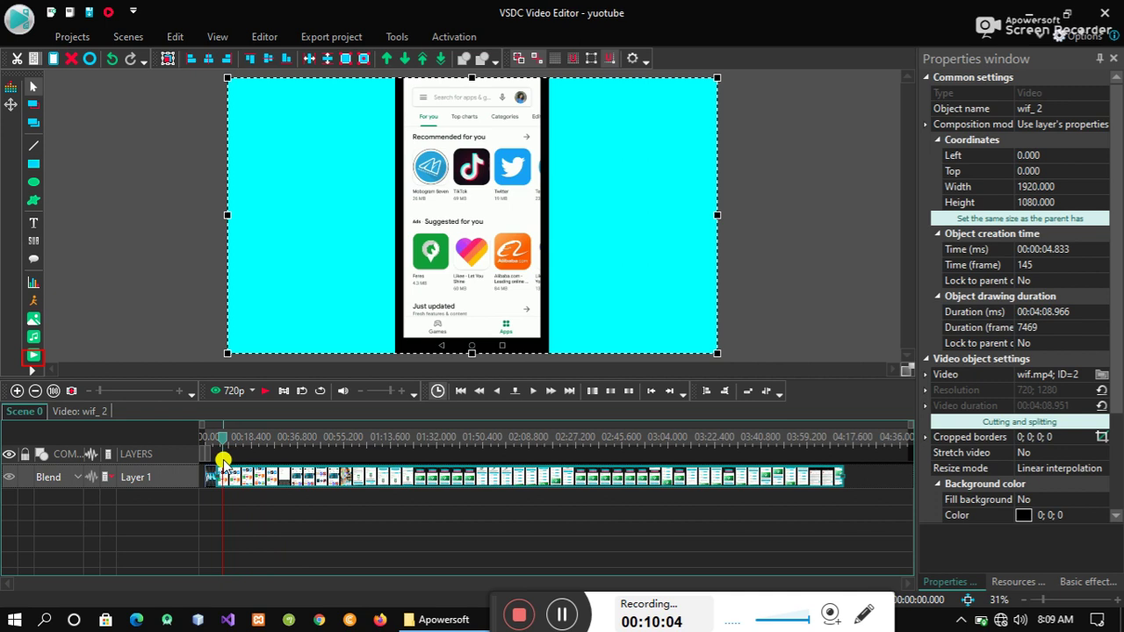
pyautogui.moveTo(256, 479)
pyautogui.click(253, 487)
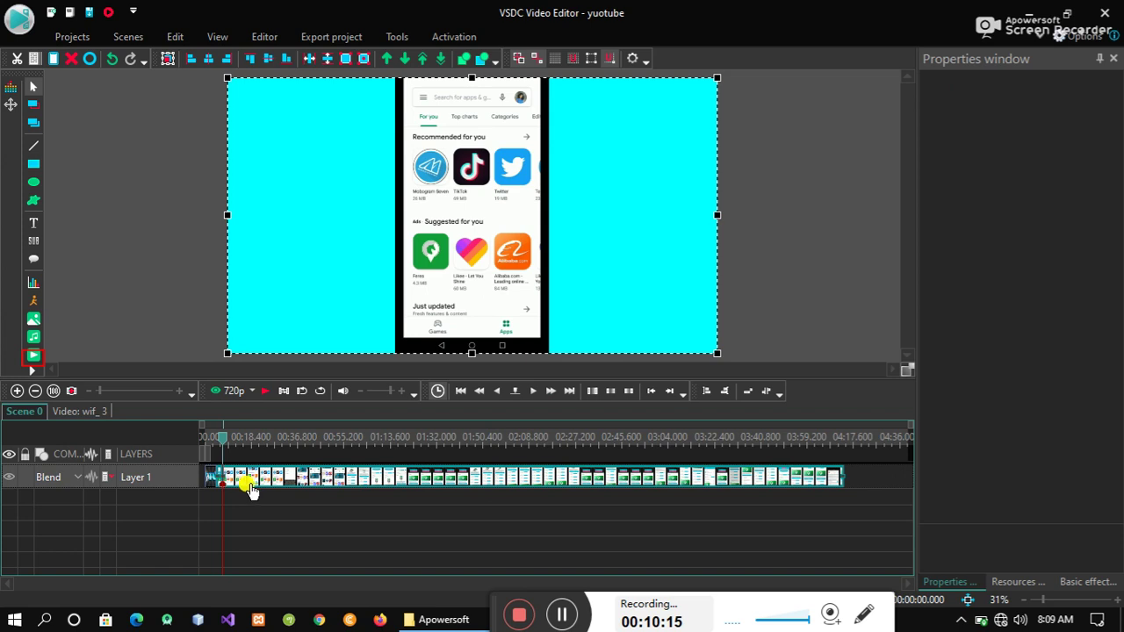
pyautogui.click(258, 496)
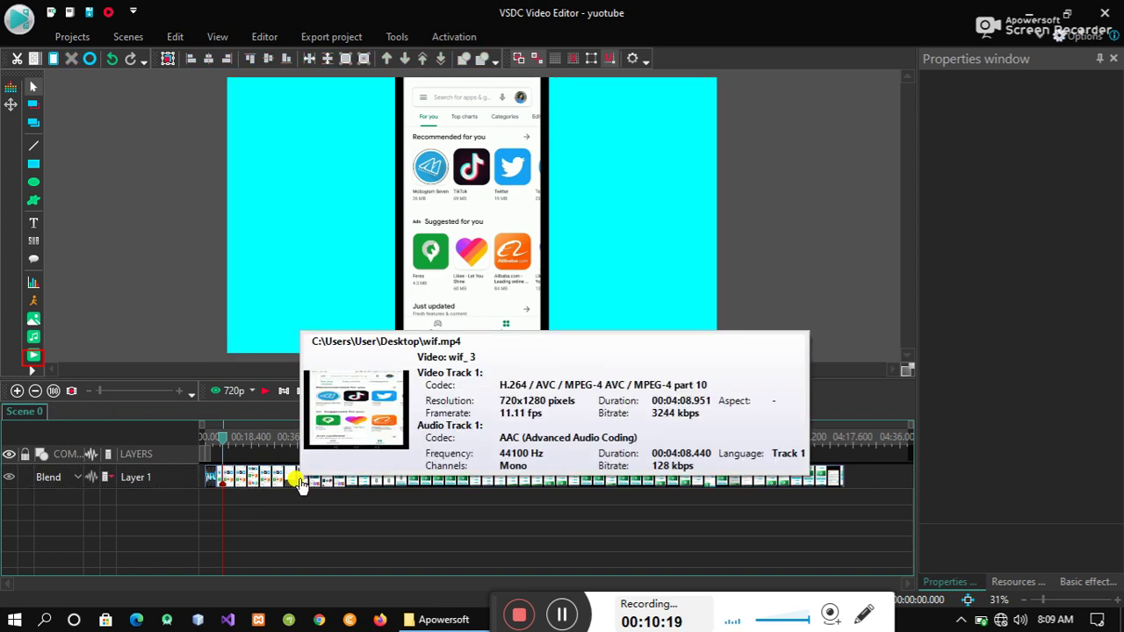
pyautogui.click(298, 482)
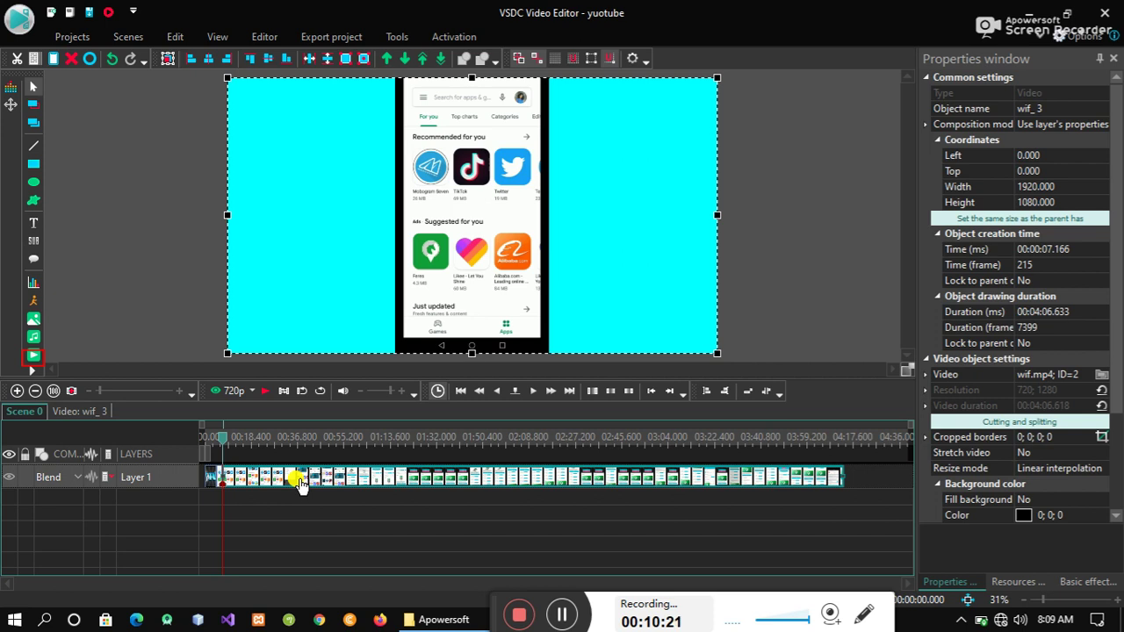
pyautogui.click(211, 480)
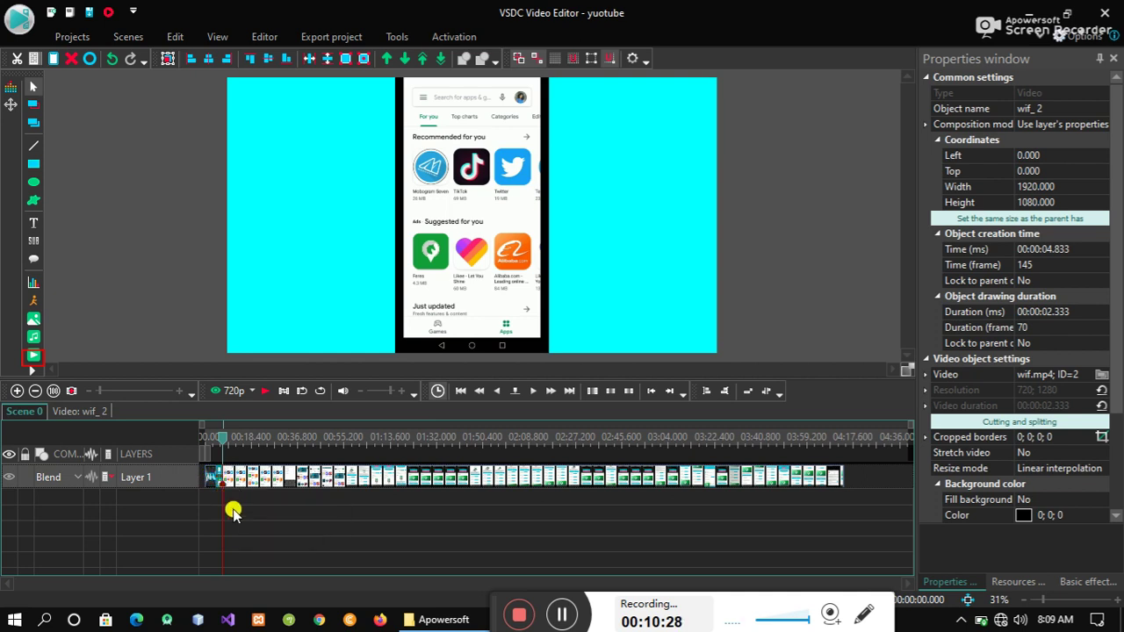
pyautogui.click(239, 573)
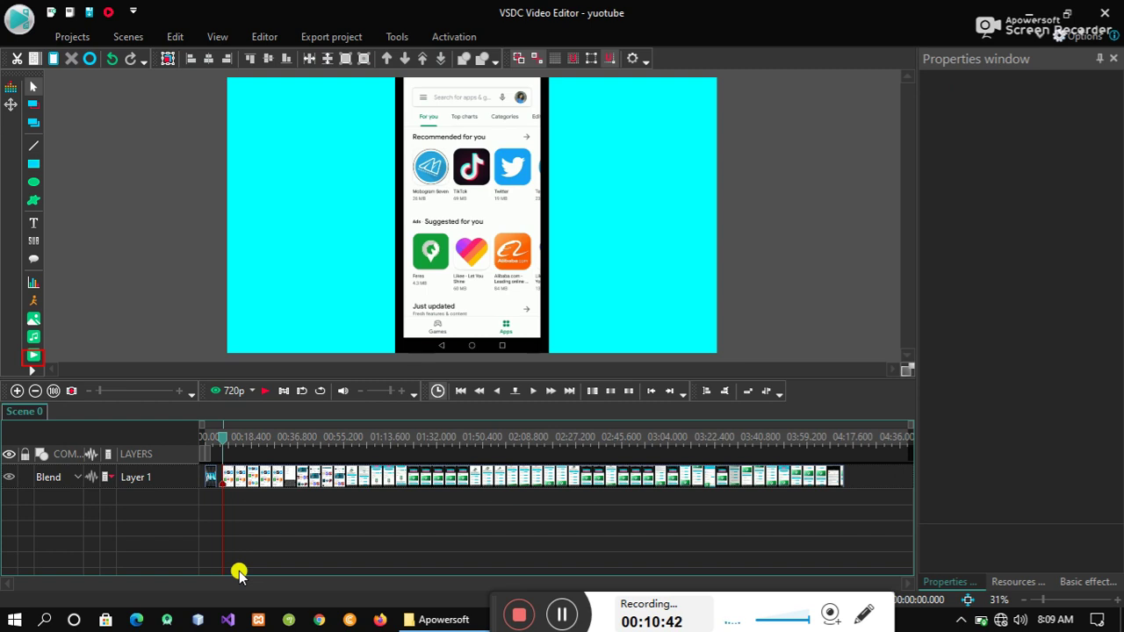
# Step: Play across the gap after the intro and move the remaining wif clip against the intro, starting at 4.833 seconds
pyautogui.moveTo(245, 480)
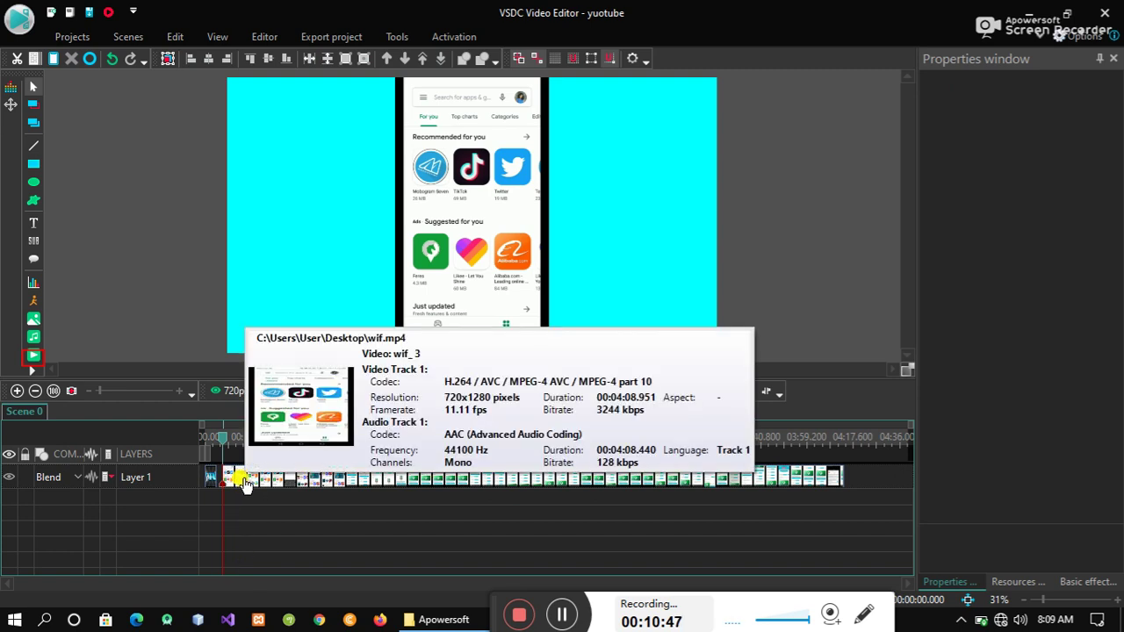
pyautogui.click(221, 439)
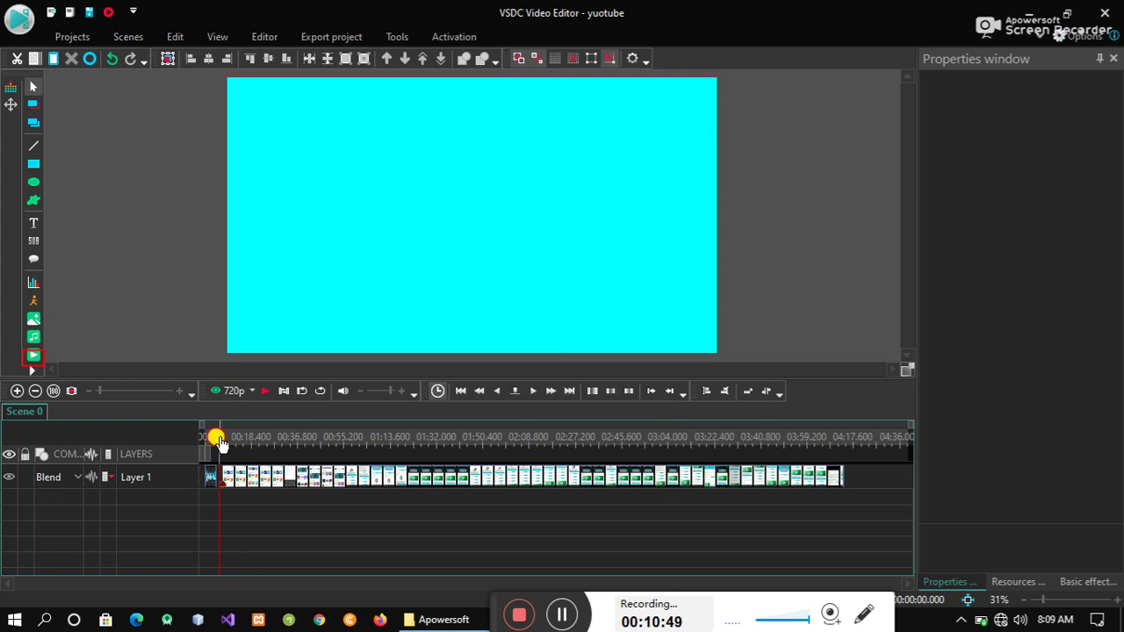
pyautogui.click(262, 395)
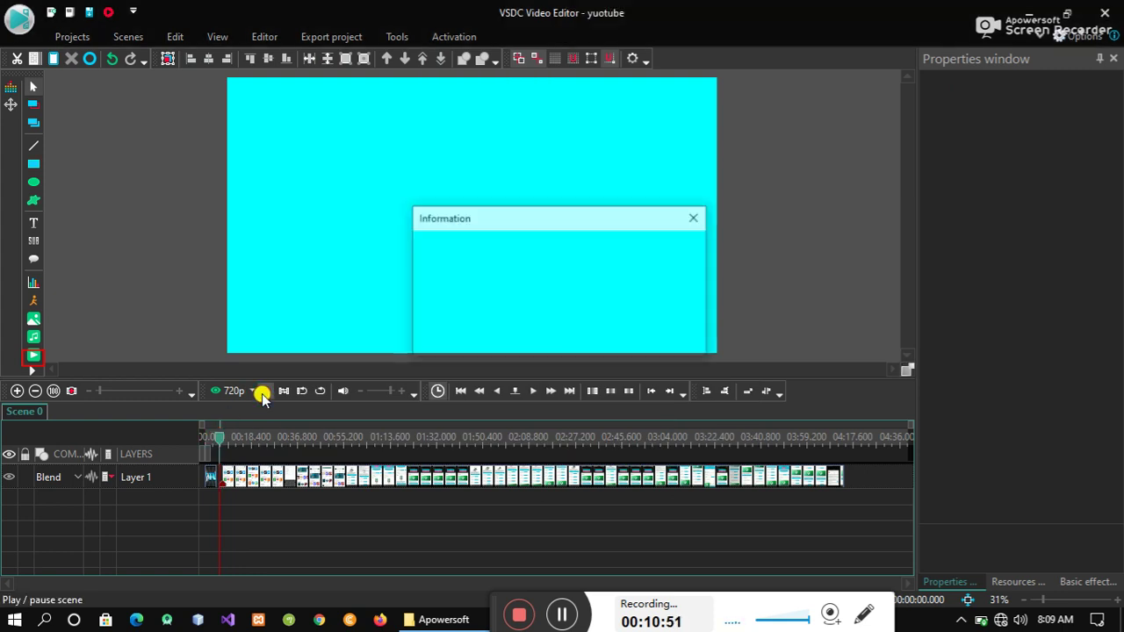
pyautogui.click(263, 391)
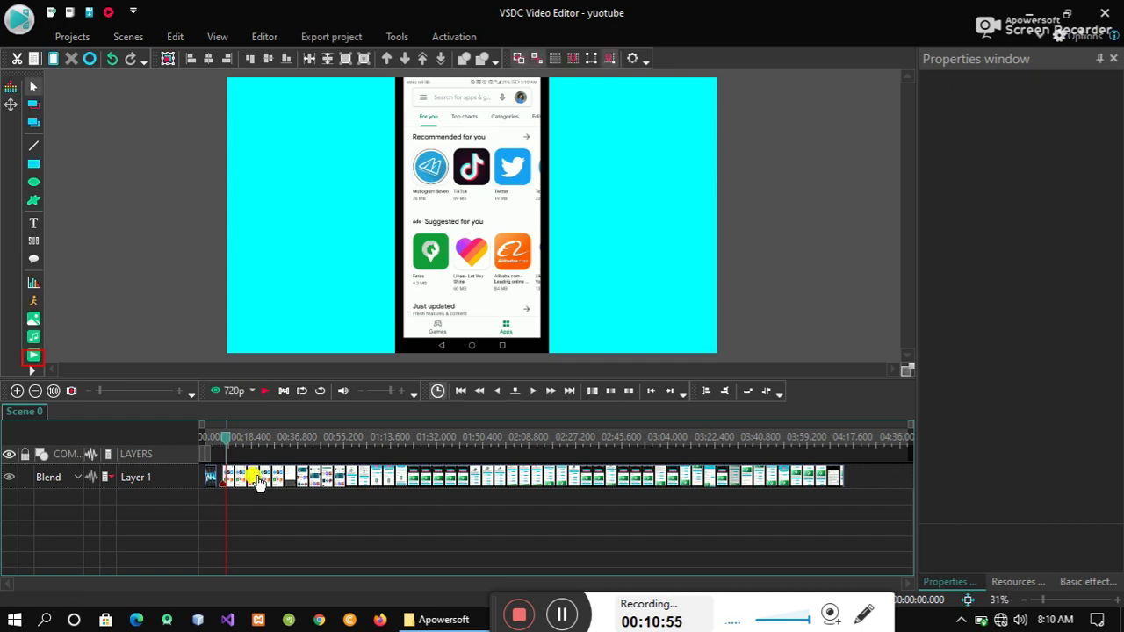
pyautogui.click(257, 481)
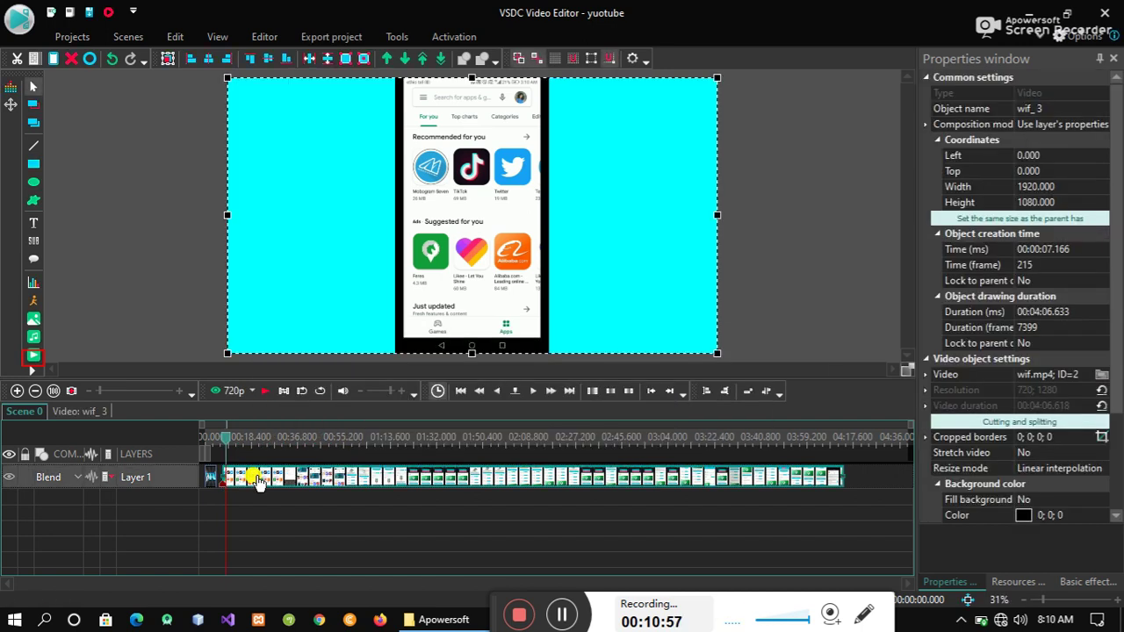
pyautogui.moveTo(258, 481); pyautogui.dragTo(208, 439)
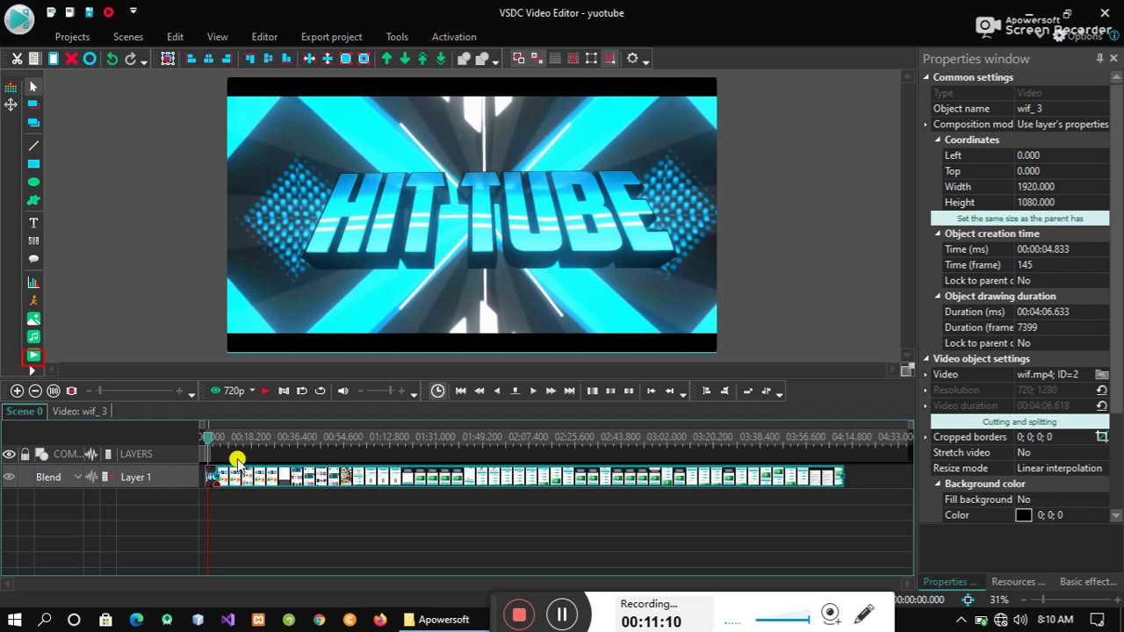
# Step: Undo the wif clip's move, the deletion of its first part and the split, restoring the whole clip
pyautogui.moveTo(235, 460); pyautogui.dragTo(237, 460)
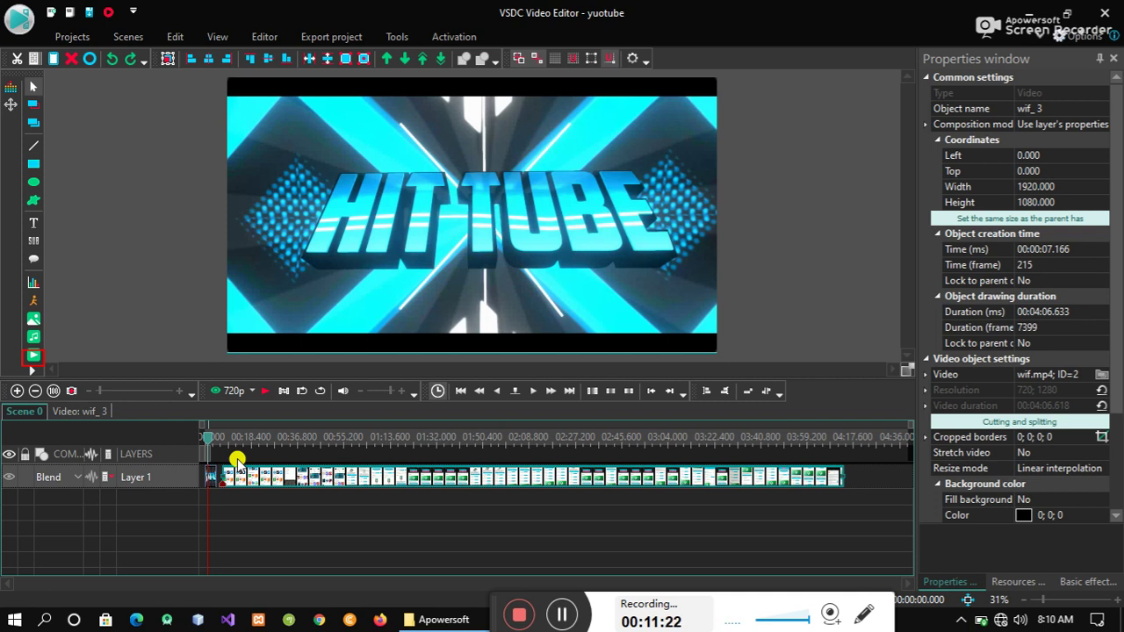
pyautogui.click(237, 461)
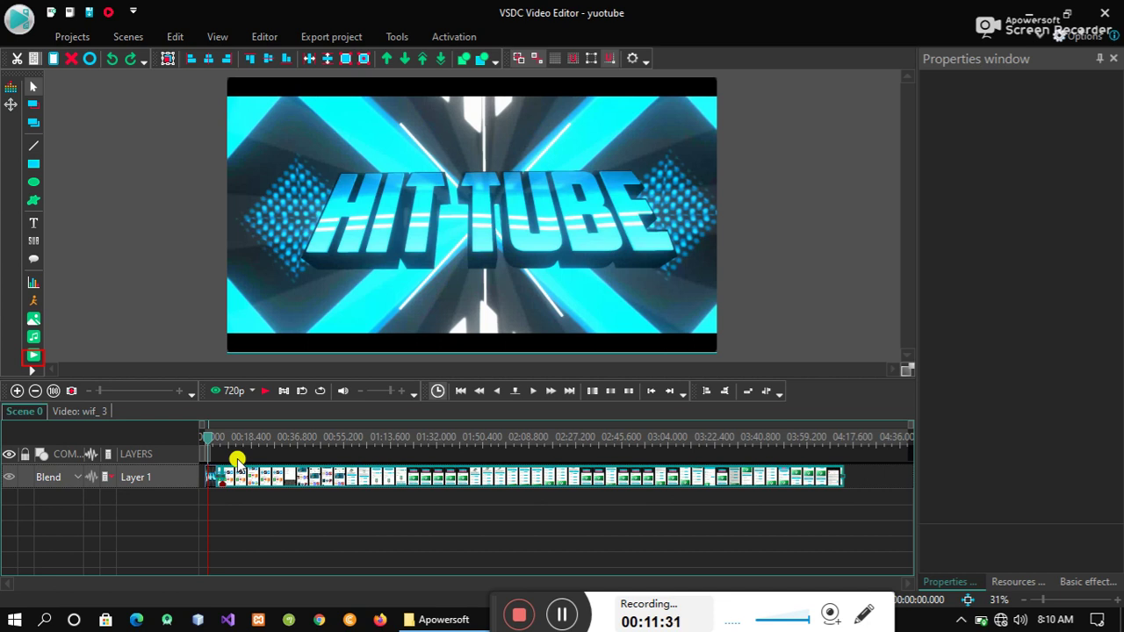
pyautogui.click(238, 461)
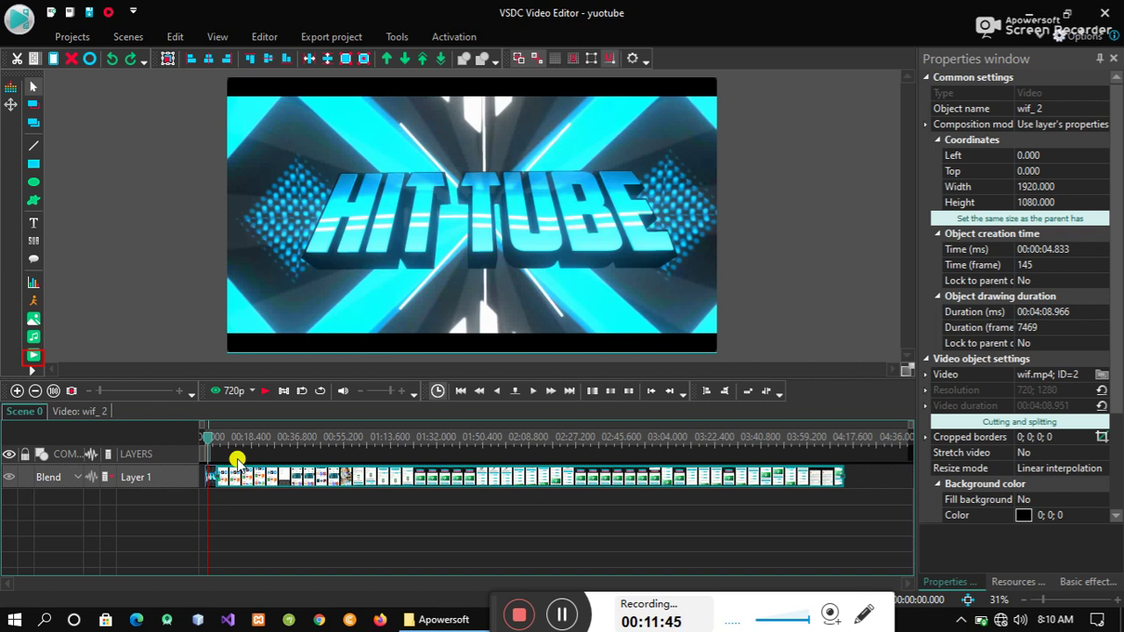
# Step: Play back the transition from the intro to the wif clip in the editor and in the full preview, pausing just after the transition
pyautogui.click(263, 393)
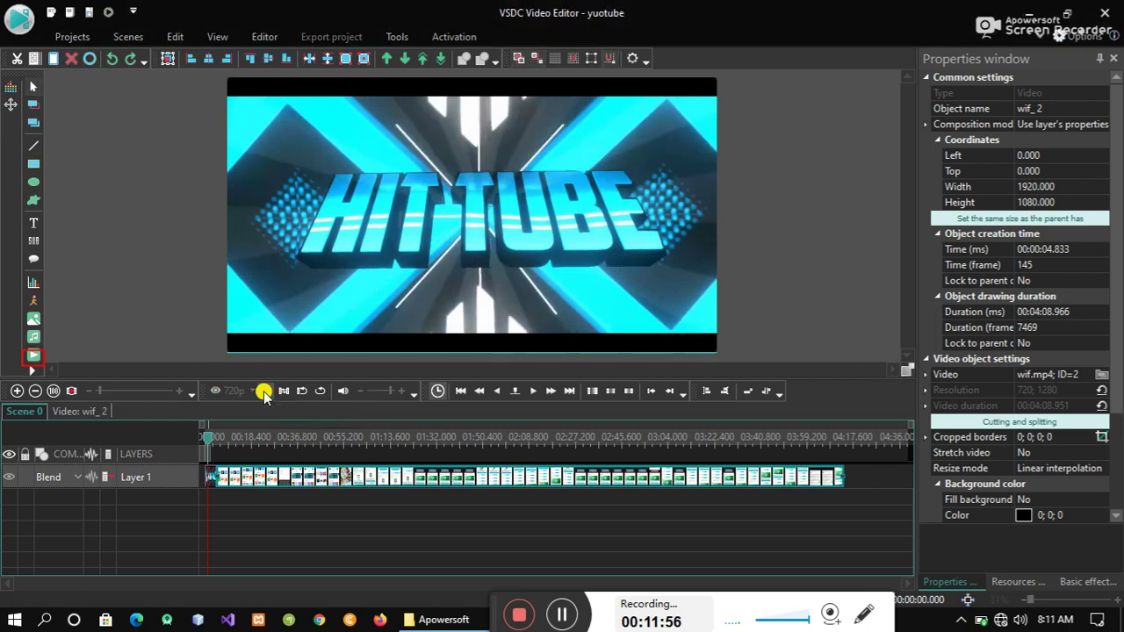
pyautogui.click(264, 392)
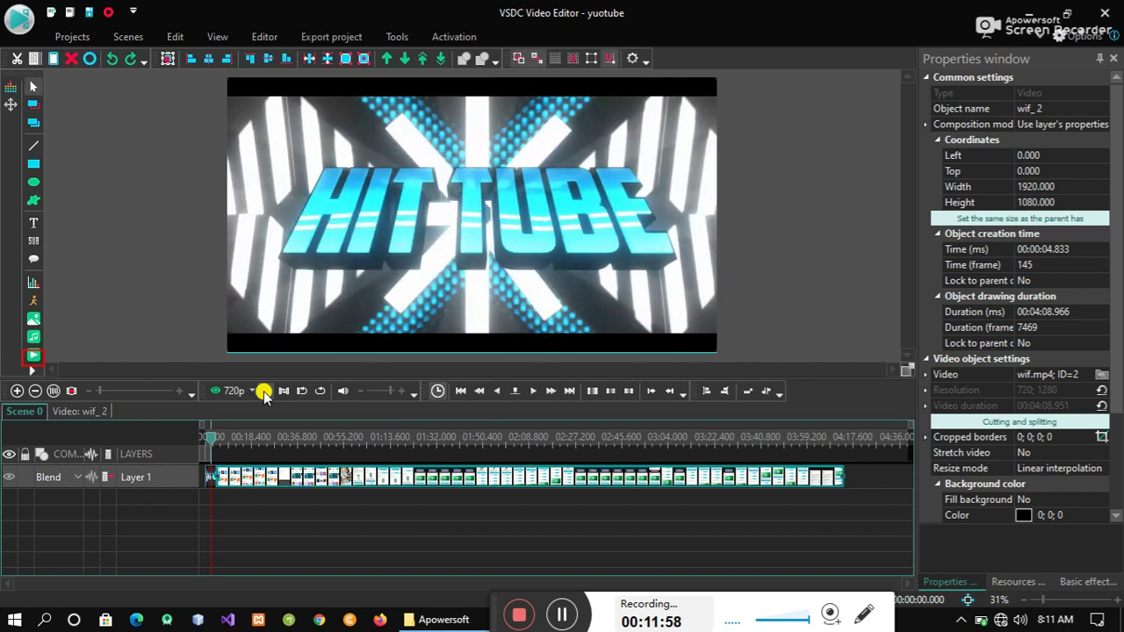
pyautogui.click(263, 392)
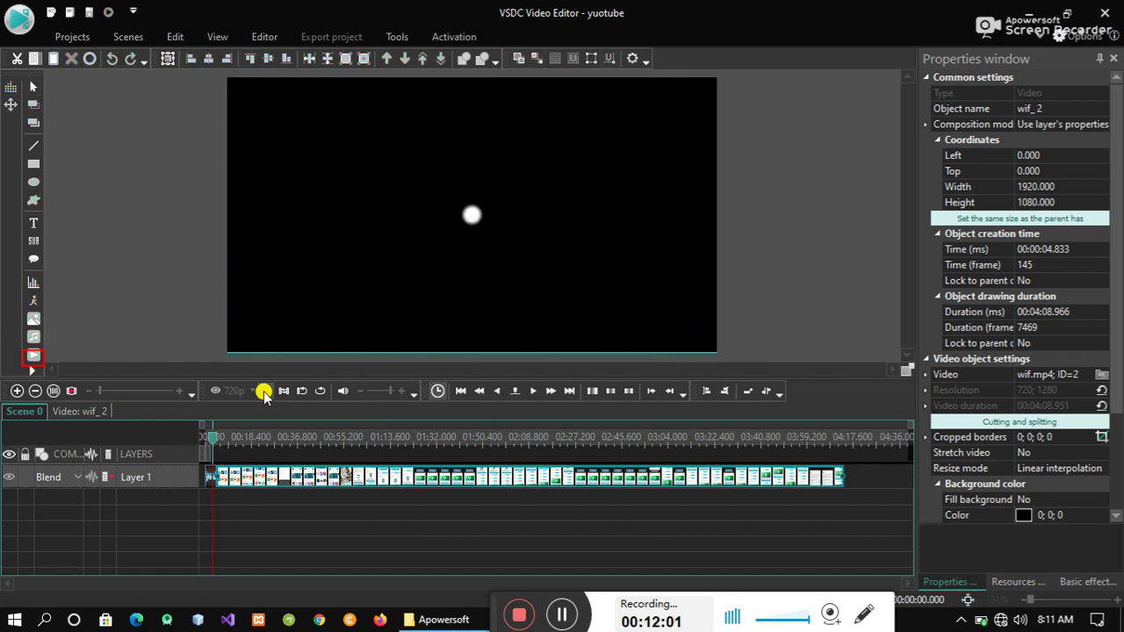
pyautogui.click(263, 392)
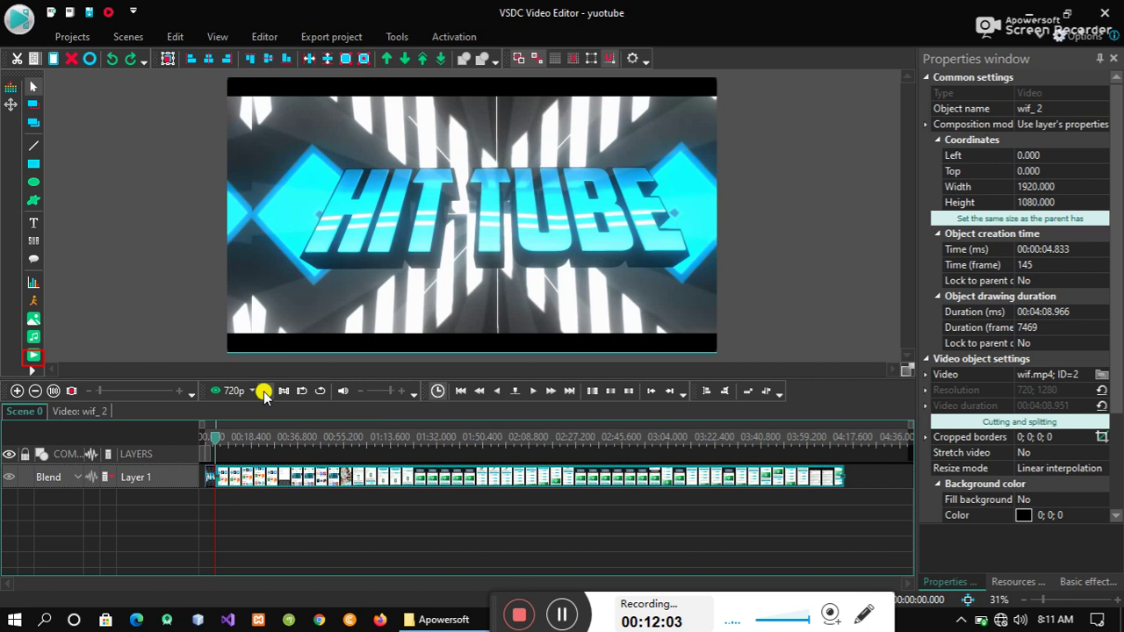
pyautogui.click(217, 394)
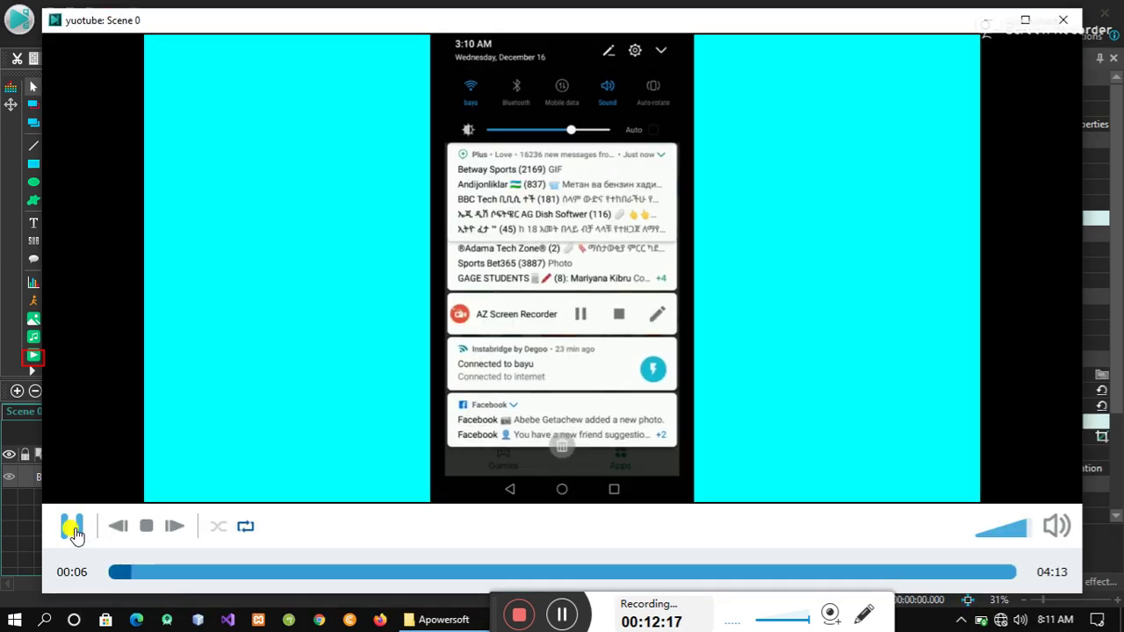
pyautogui.click(83, 532)
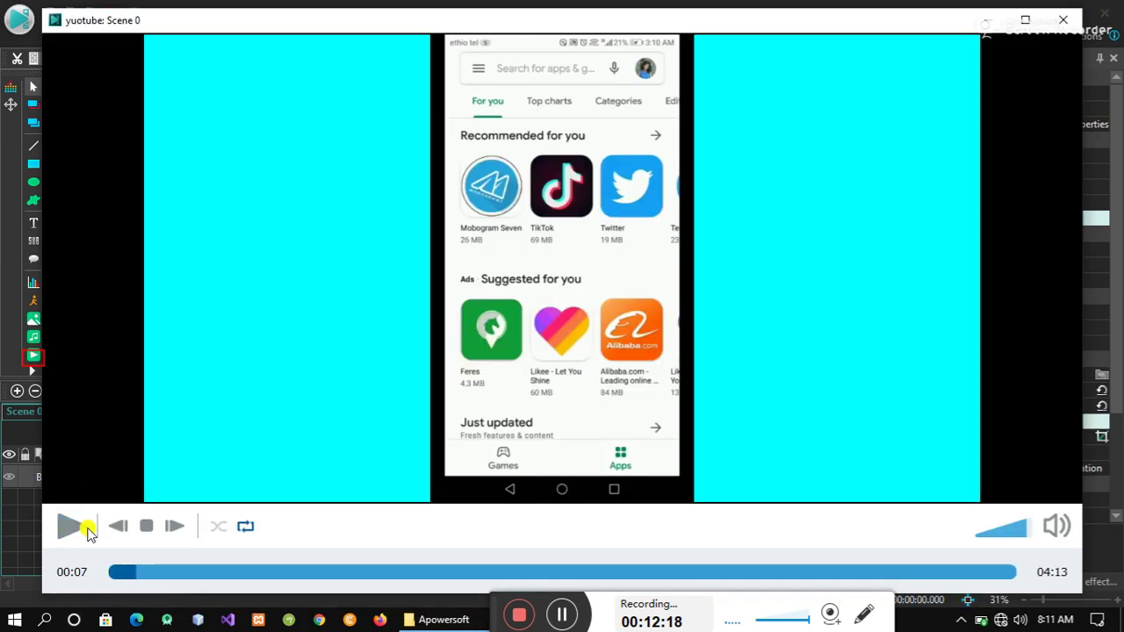
pyautogui.click(1060, 19)
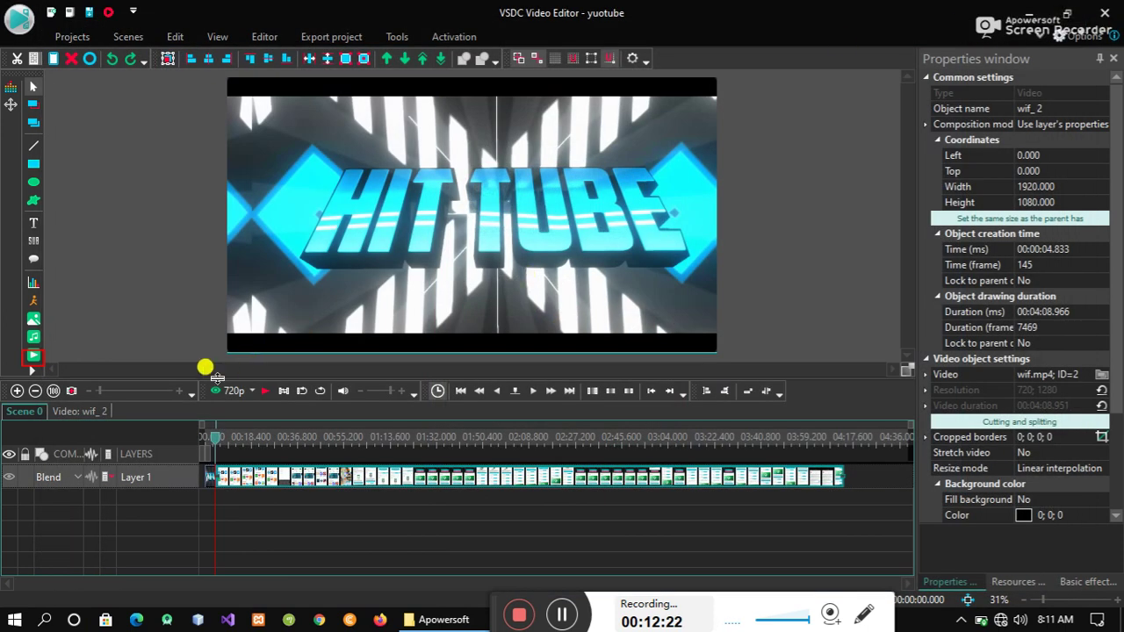
# Step: Split the wif clip at about 43.2 seconds on the timeline and select the second part
pyautogui.moveTo(216, 441); pyautogui.dragTo(205, 445)
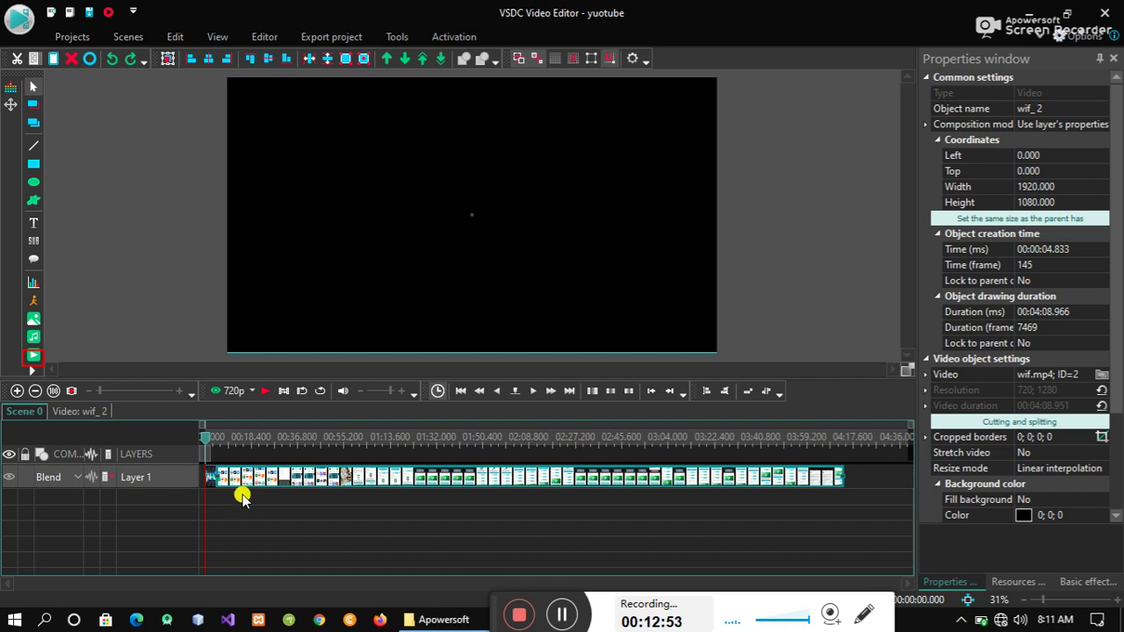
pyautogui.moveTo(201, 439); pyautogui.dragTo(314, 461)
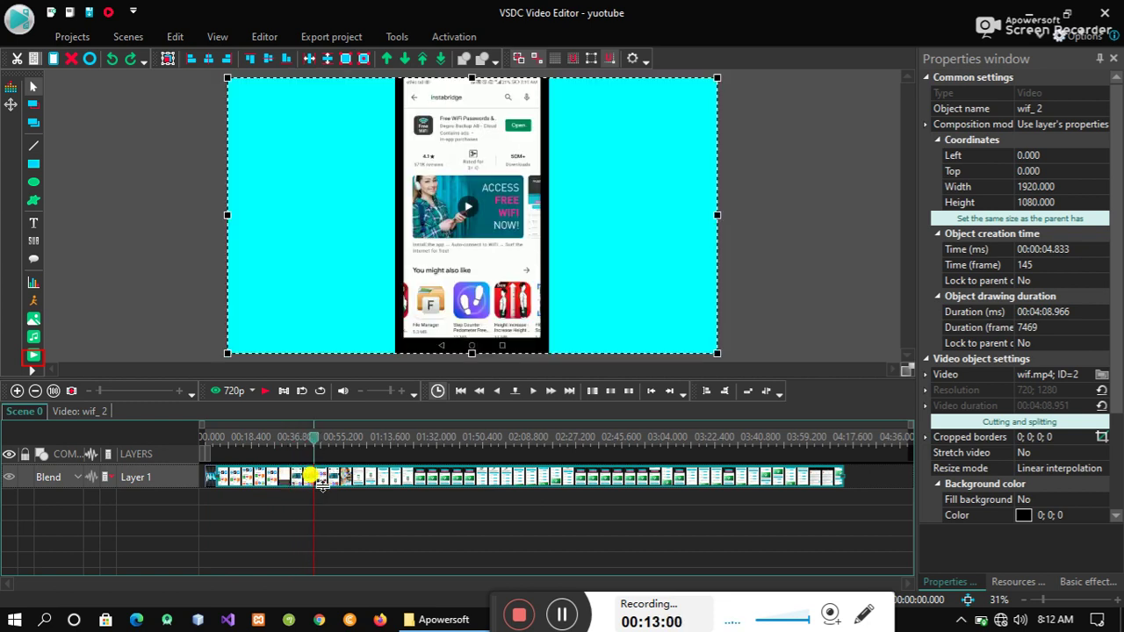
pyautogui.moveTo(321, 478)
pyautogui.click(288, 496)
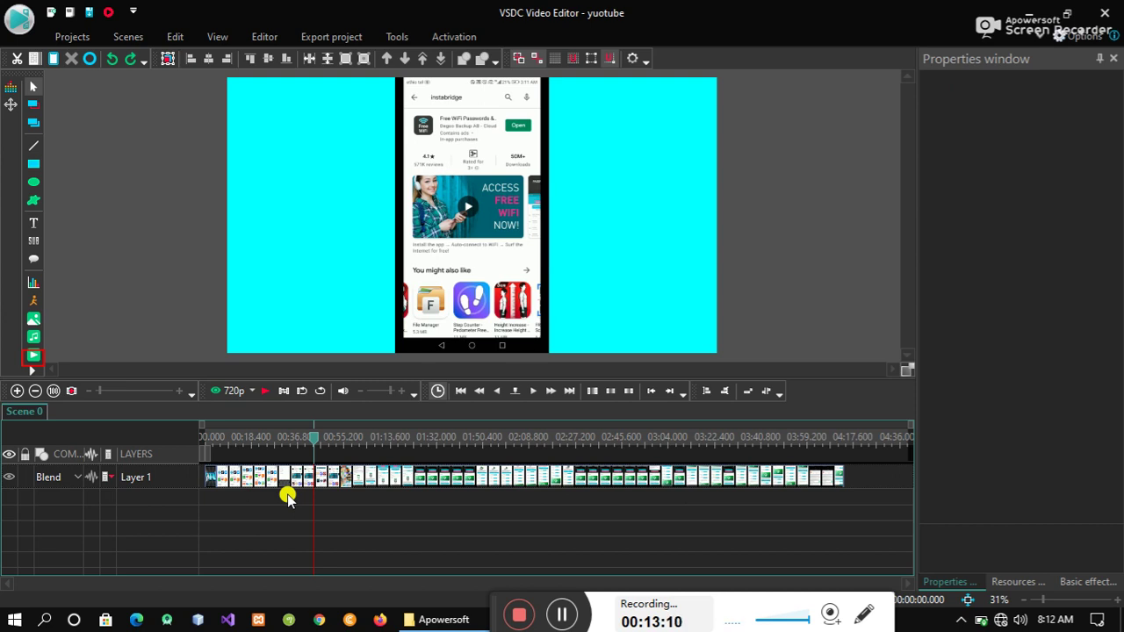
pyautogui.click(296, 479)
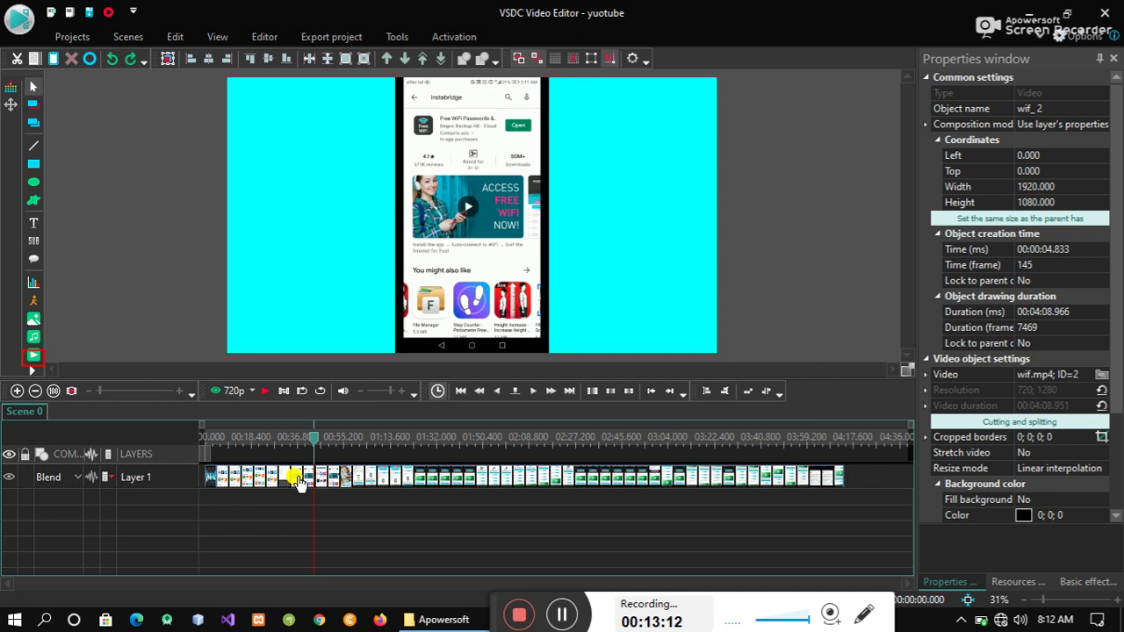
pyautogui.click(296, 479)
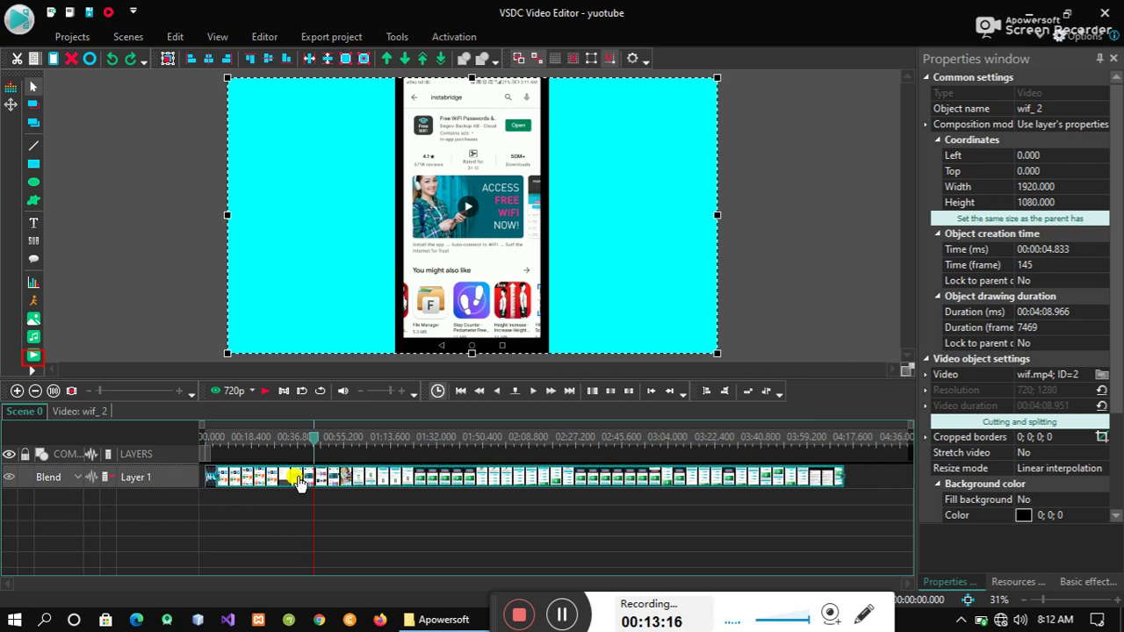
pyautogui.click(298, 481)
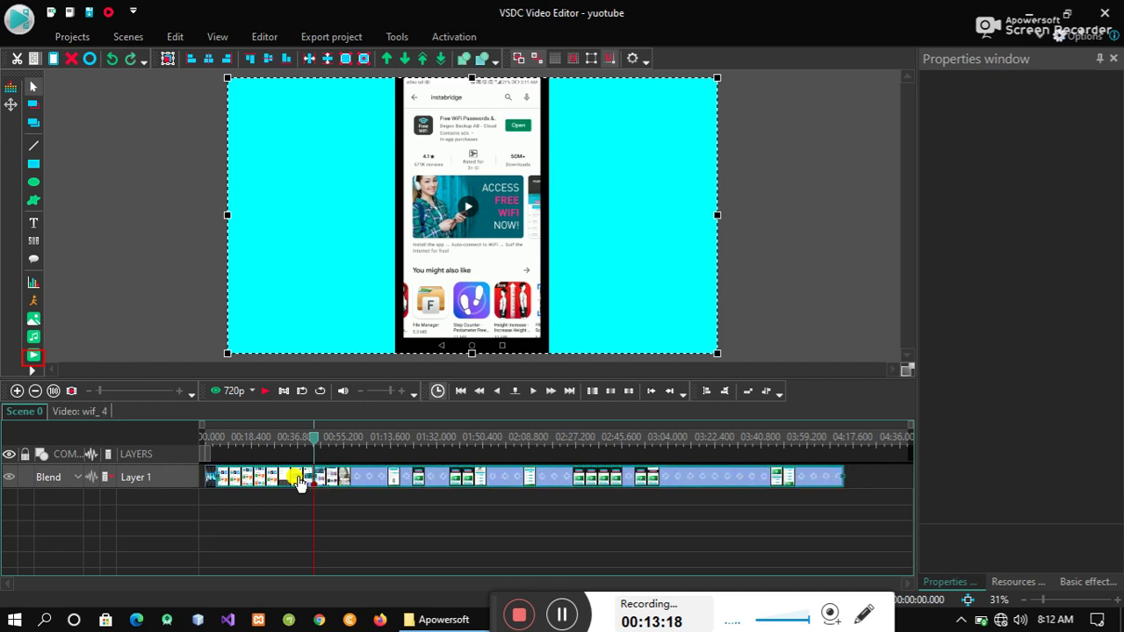
pyautogui.click(358, 497)
pyautogui.click(373, 483)
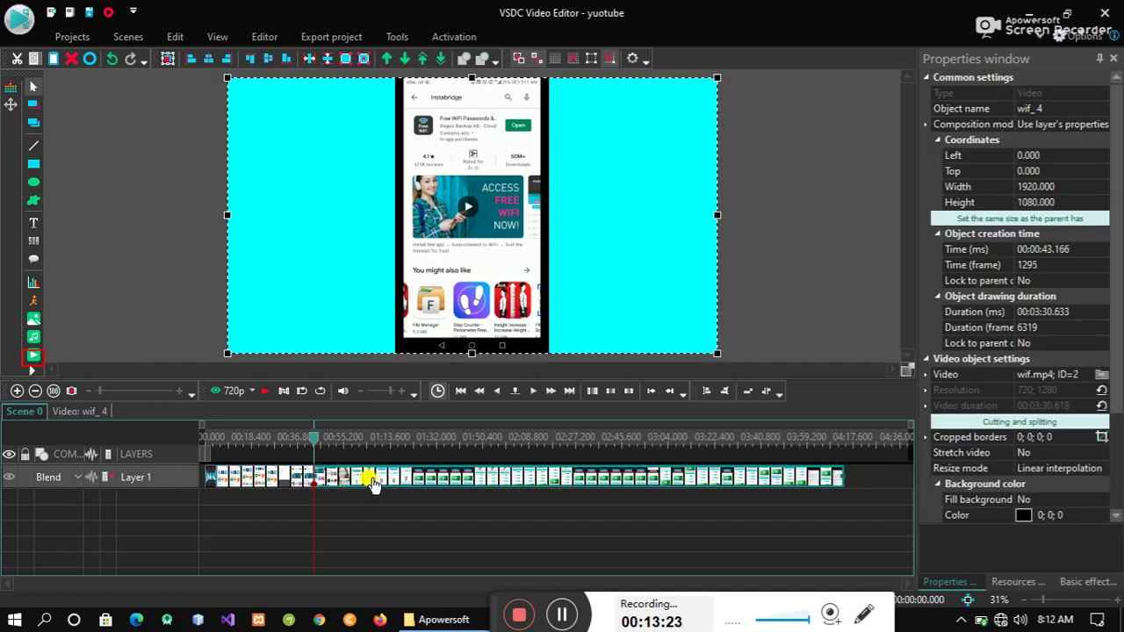
# Step: Delete the first part of the split wif clip, then undo the deletion
pyautogui.click(272, 482)
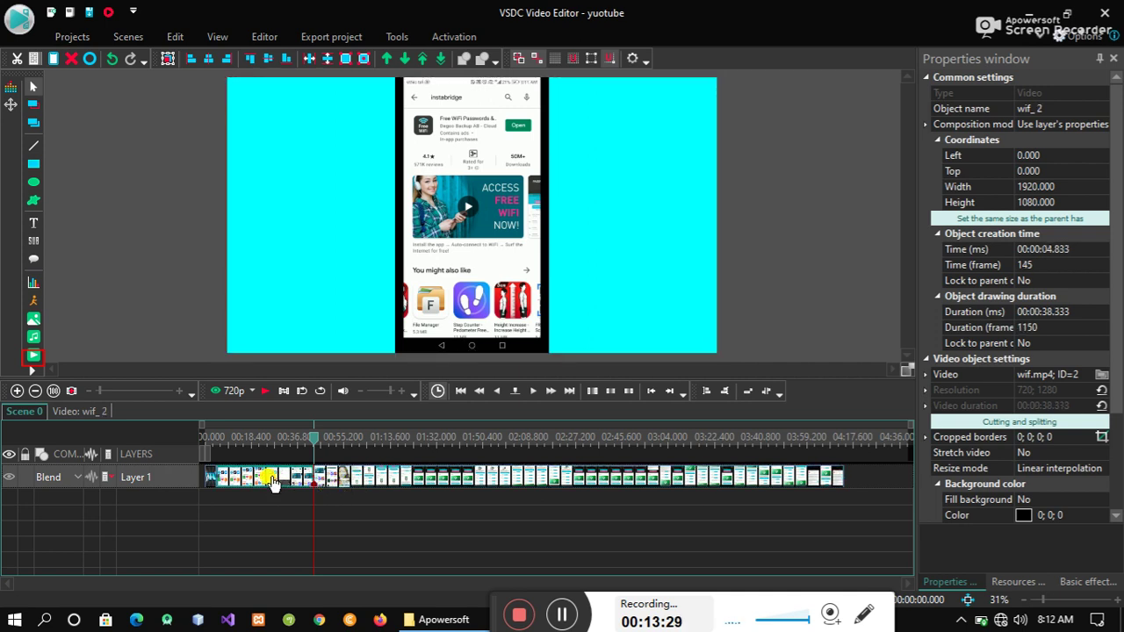
pyautogui.press('Delete')
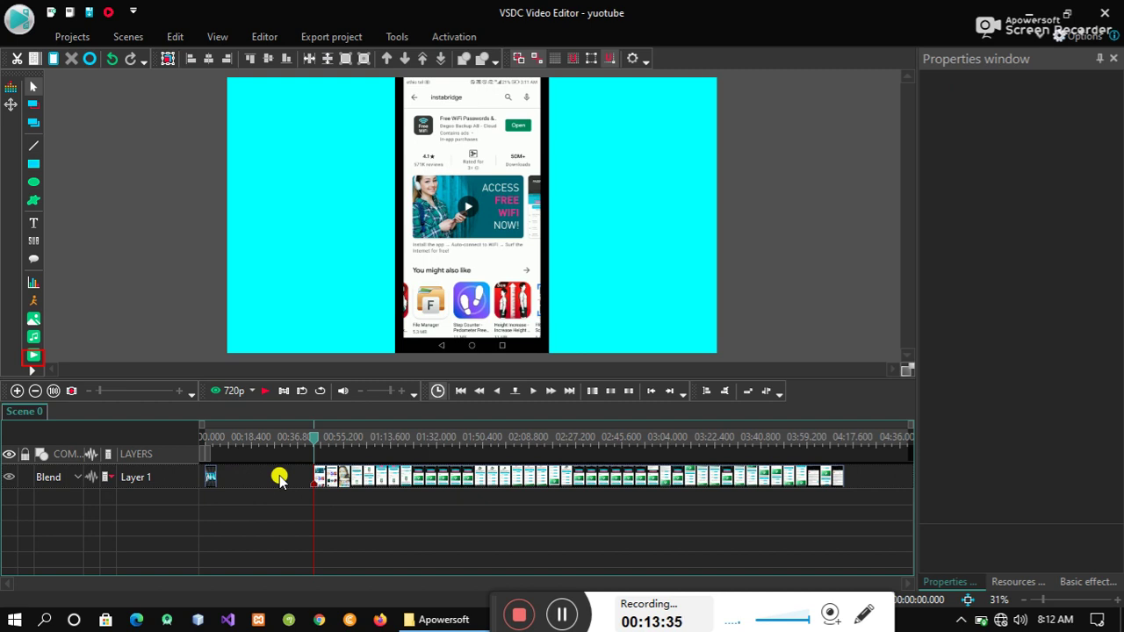
pyautogui.click(279, 477)
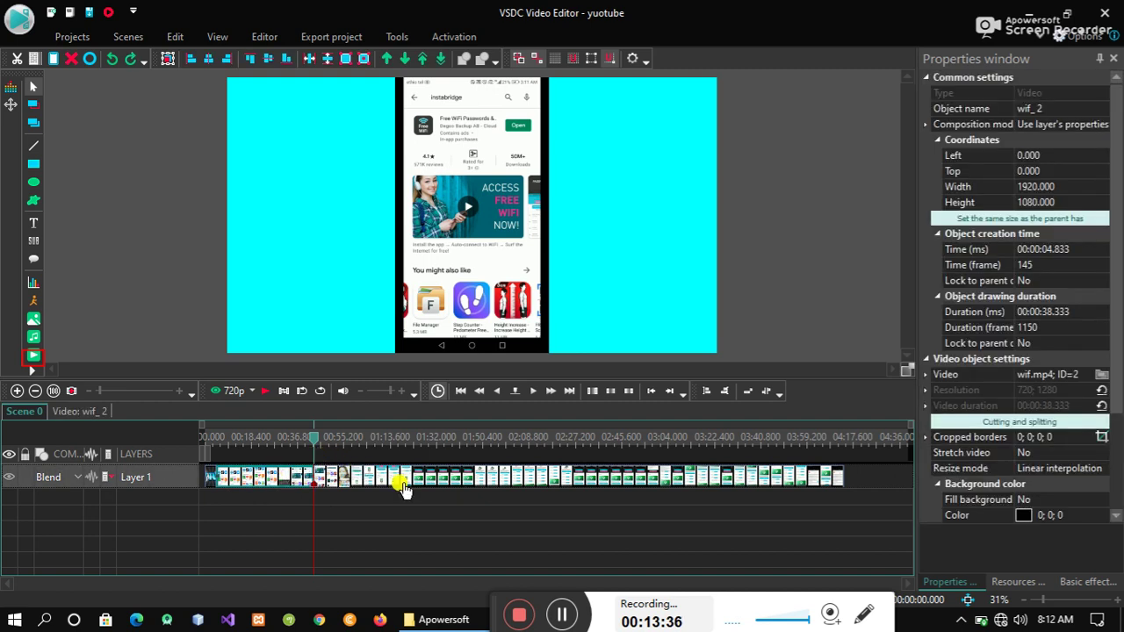
# Step: Return the cursor to the timeline start and insert the desktop image "hi lo" into Layer 1 from manual position, with duration 00:04:13.800
pyautogui.moveTo(397, 484)
pyautogui.moveTo(315, 439); pyautogui.dragTo(202, 456)
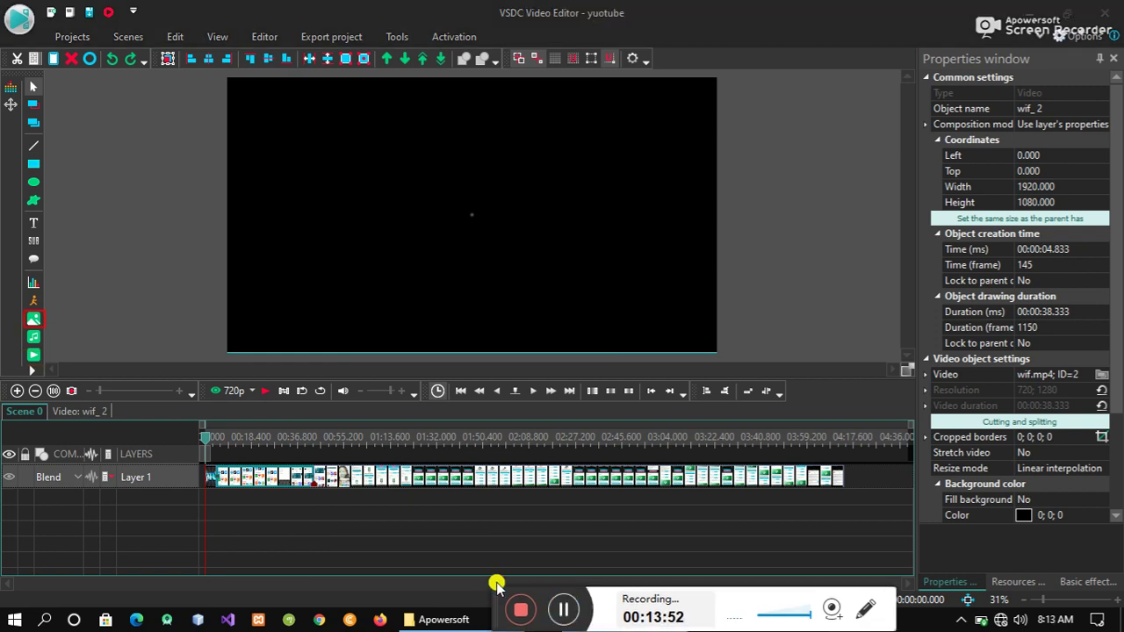
pyautogui.click(33, 322)
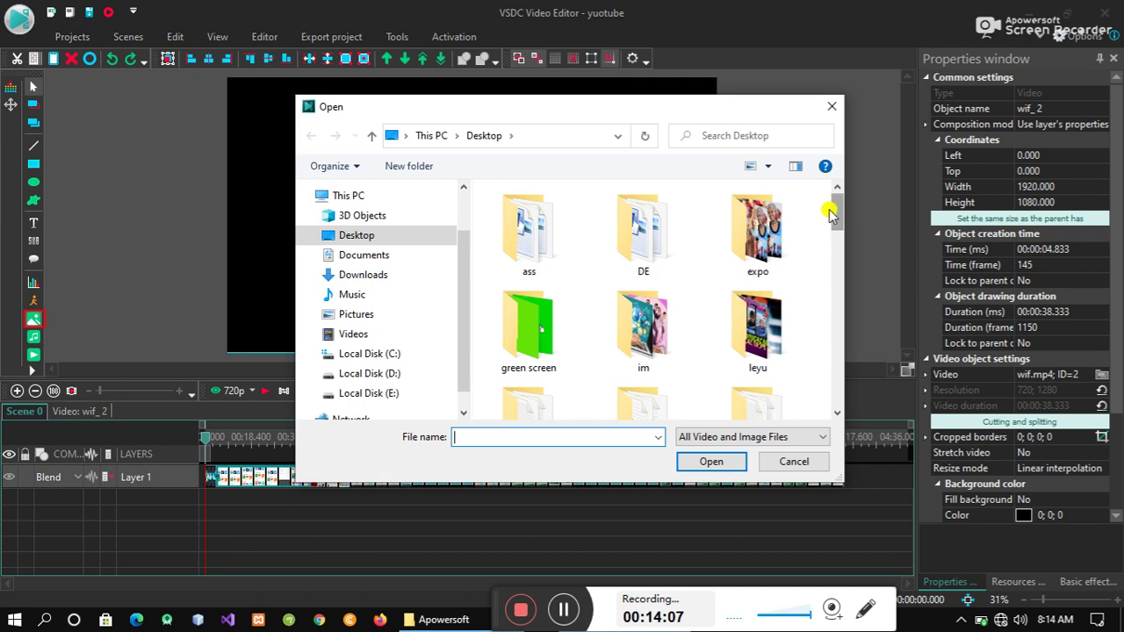
pyautogui.moveTo(837, 218)
pyautogui.mouseDown()
pyautogui.moveTo(824, 351)
pyautogui.moveTo(818, 339)
pyautogui.mouseUp()
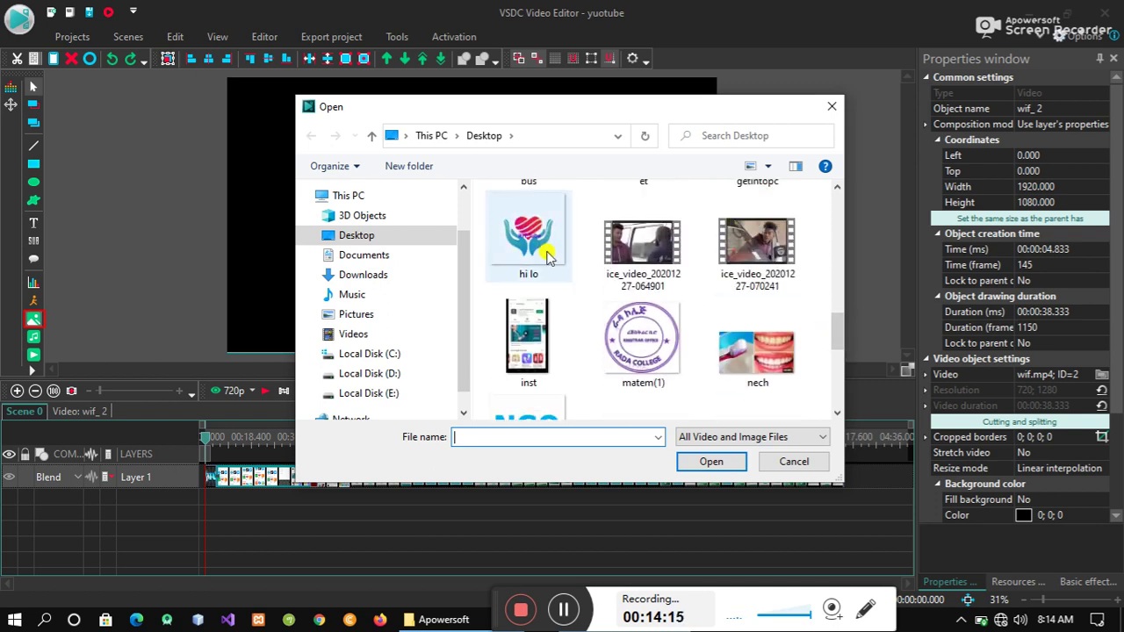
pyautogui.click(548, 255)
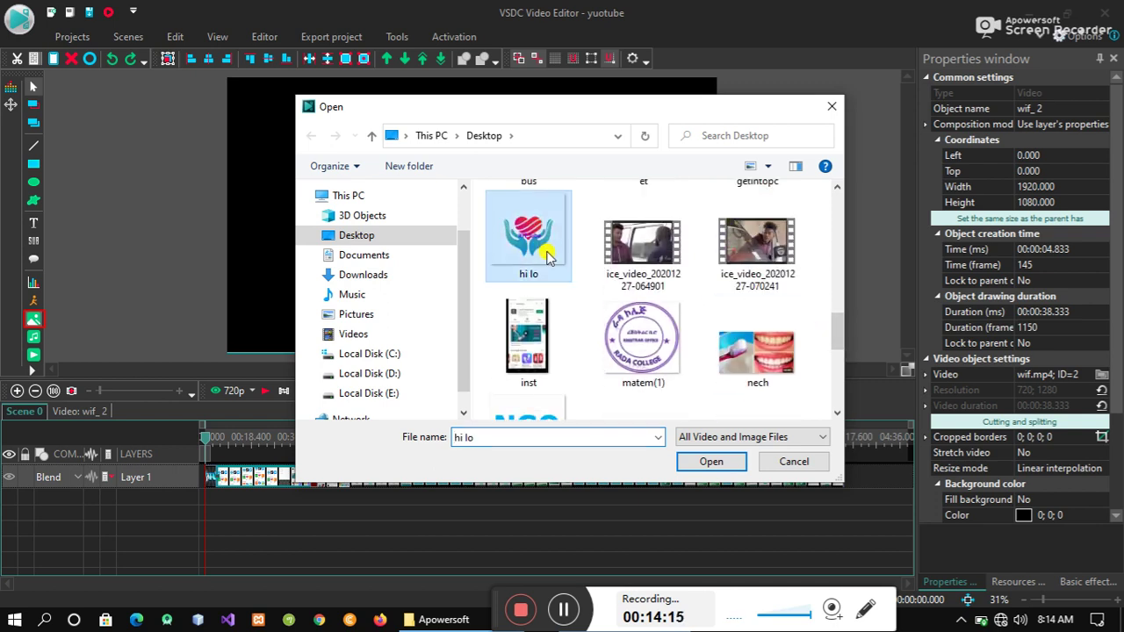
pyautogui.click(716, 461)
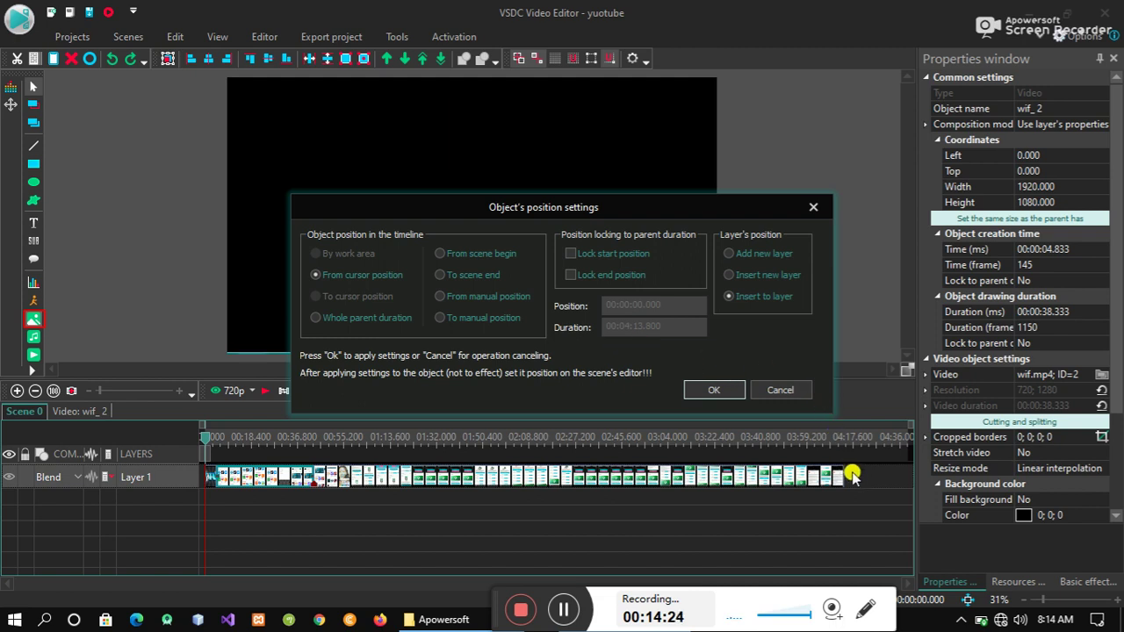
pyautogui.click(440, 297)
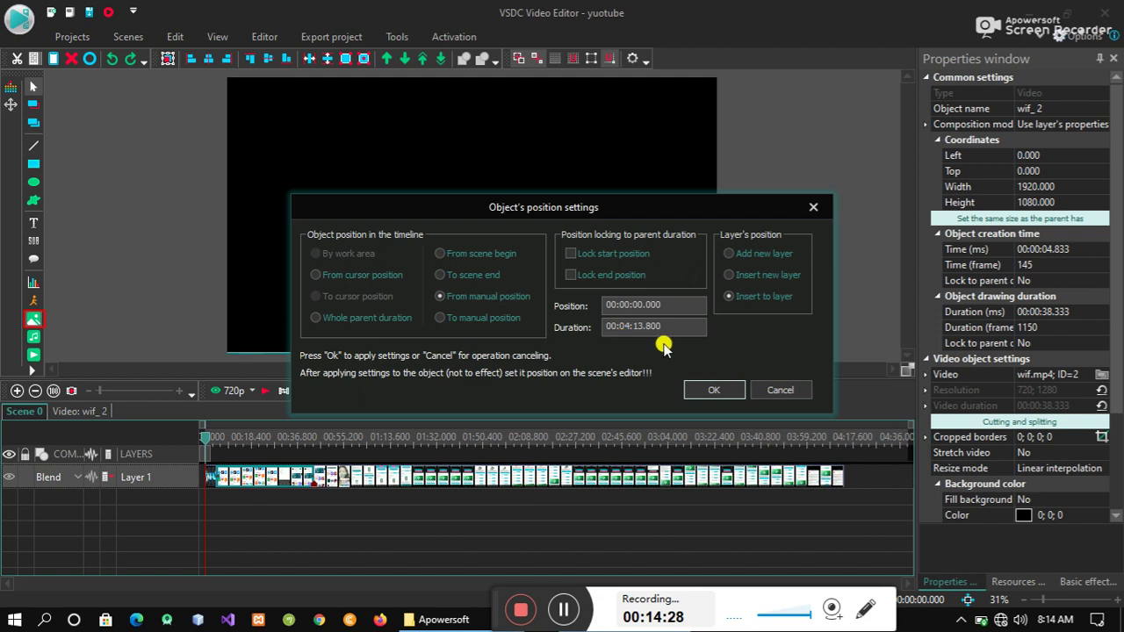
pyautogui.click(713, 390)
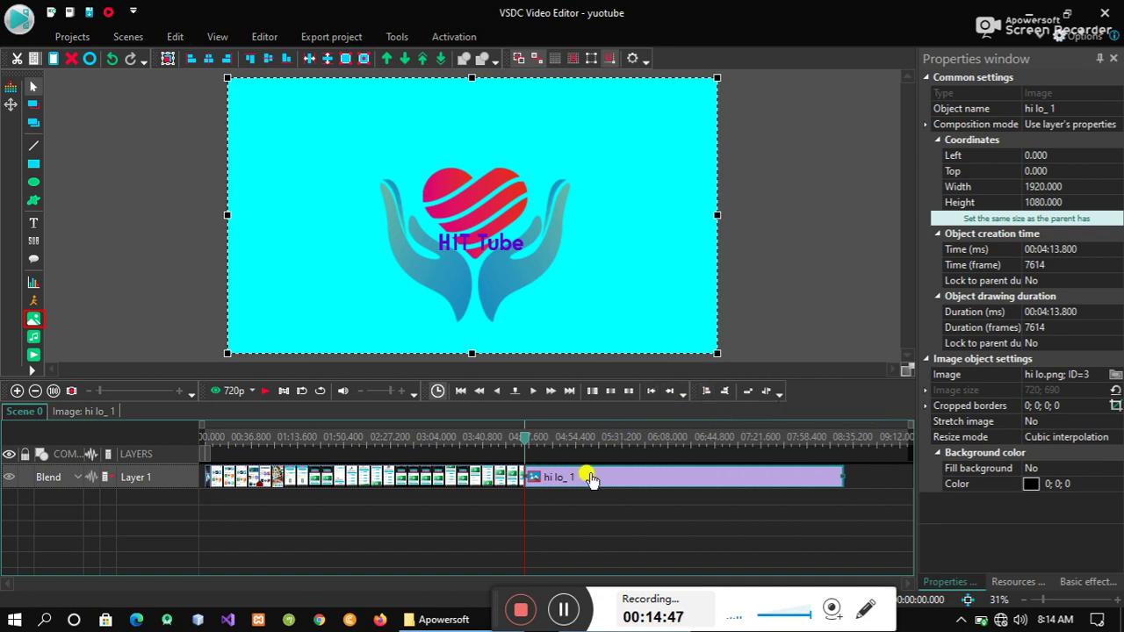
# Step: Move the hi lo image onto a new layer starting at about 51 seconds and shrink it to about 1790 × 957
pyautogui.moveTo(577, 485)
pyautogui.moveTo(577, 485); pyautogui.dragTo(132, 507)
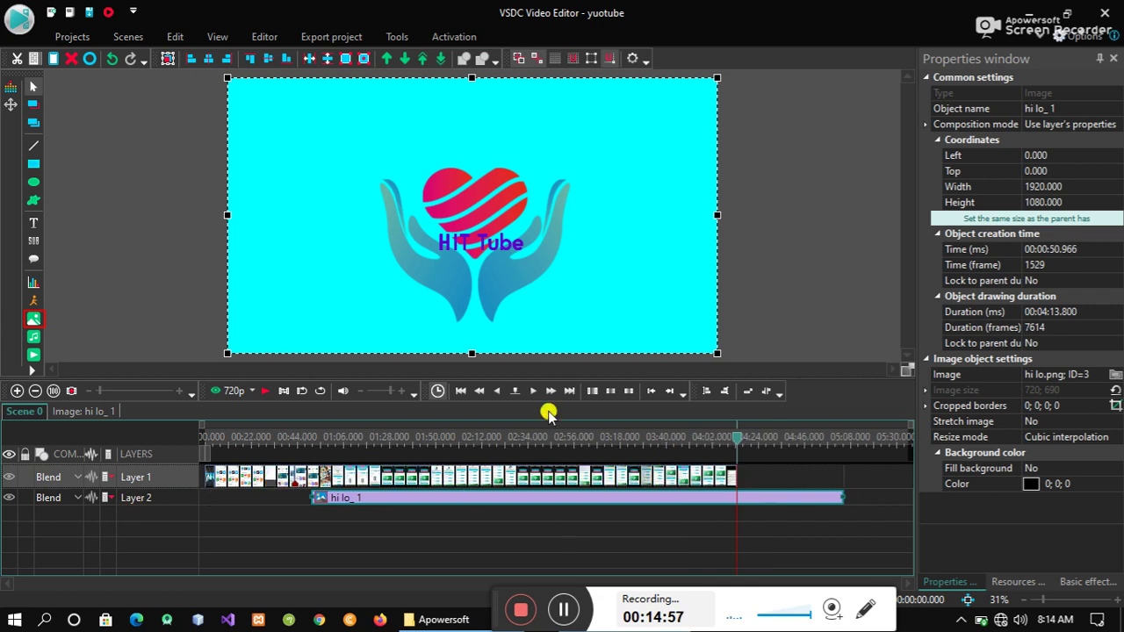
pyautogui.moveTo(715, 81); pyautogui.dragTo(680, 105)
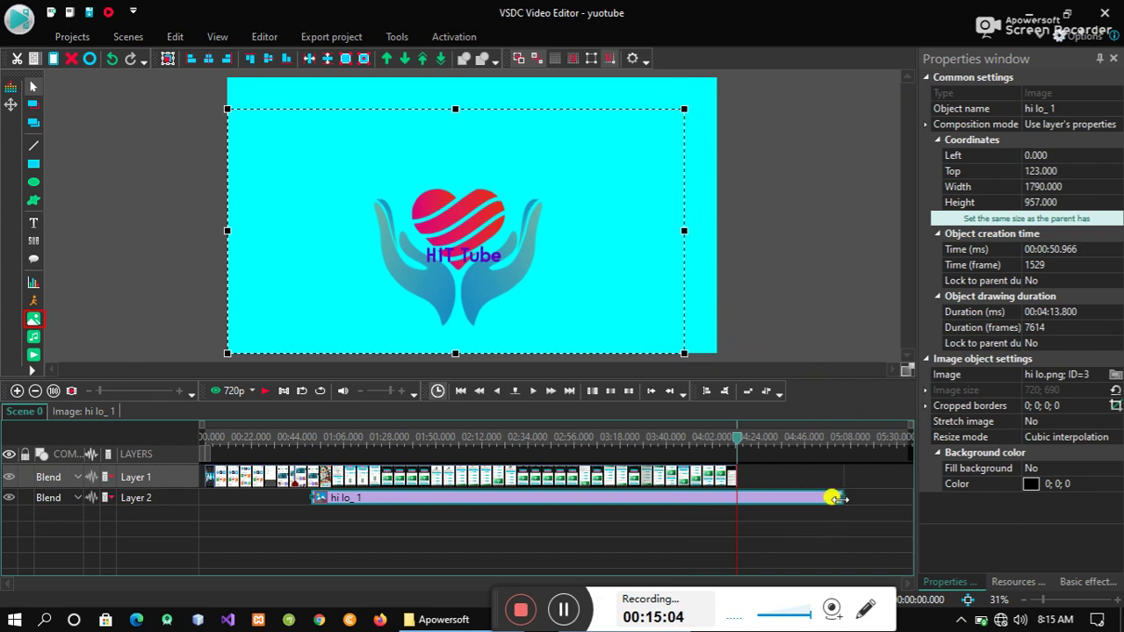
# Step: Trim the end of the hi lo clip to match the wif clip's end and shrink the image to about 735 × 335
pyautogui.moveTo(834, 497); pyautogui.dragTo(731, 499)
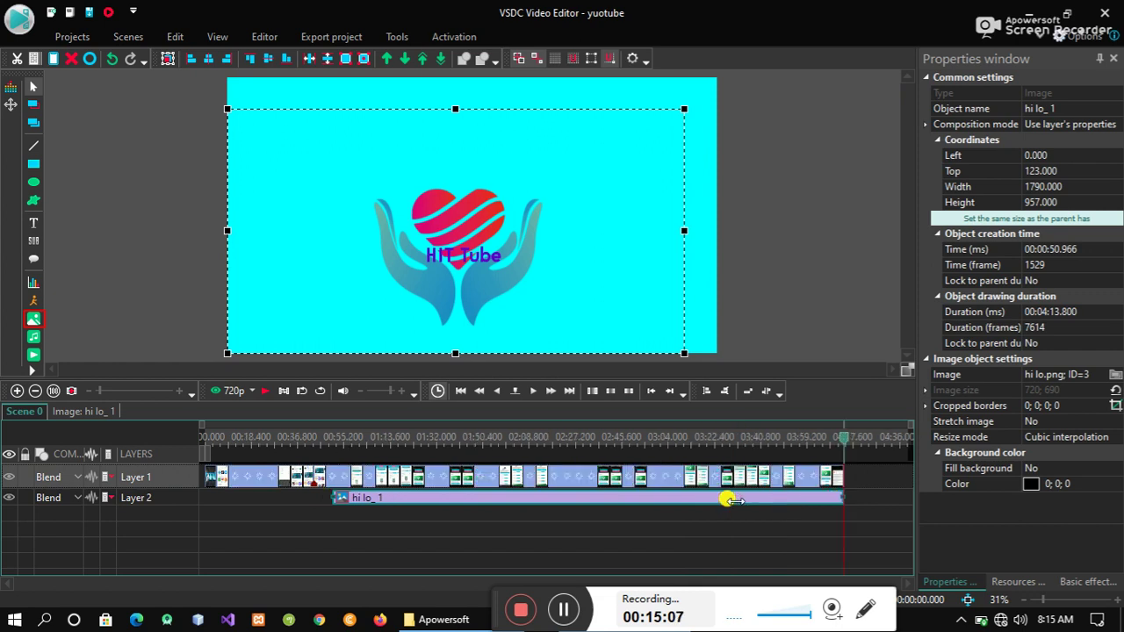
pyautogui.click(823, 444)
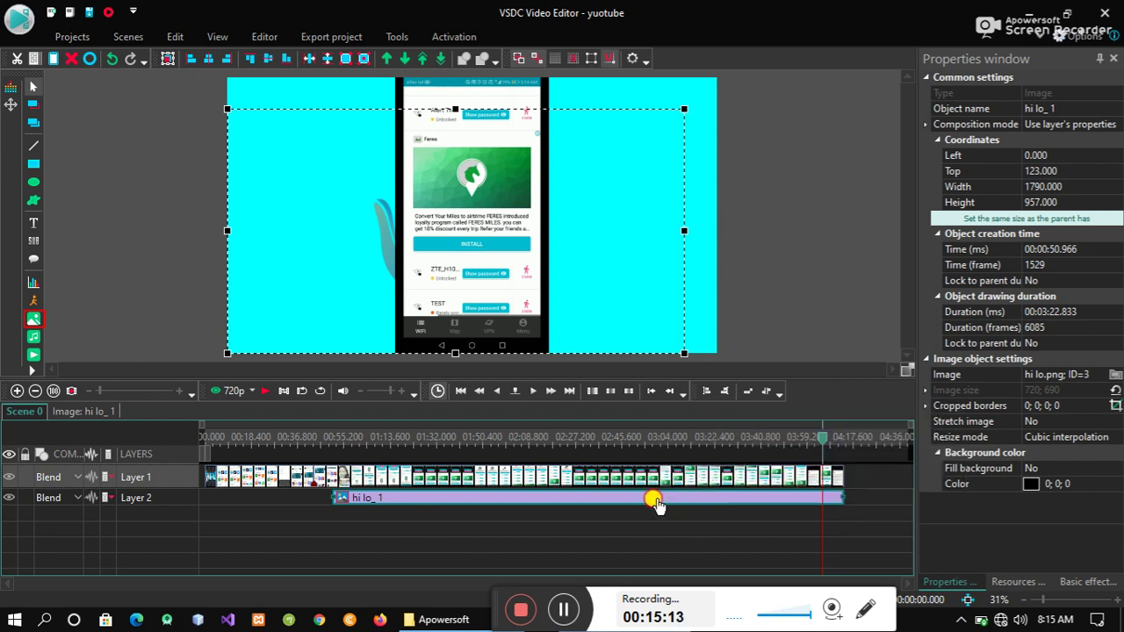
pyautogui.moveTo(681, 105); pyautogui.dragTo(416, 277)
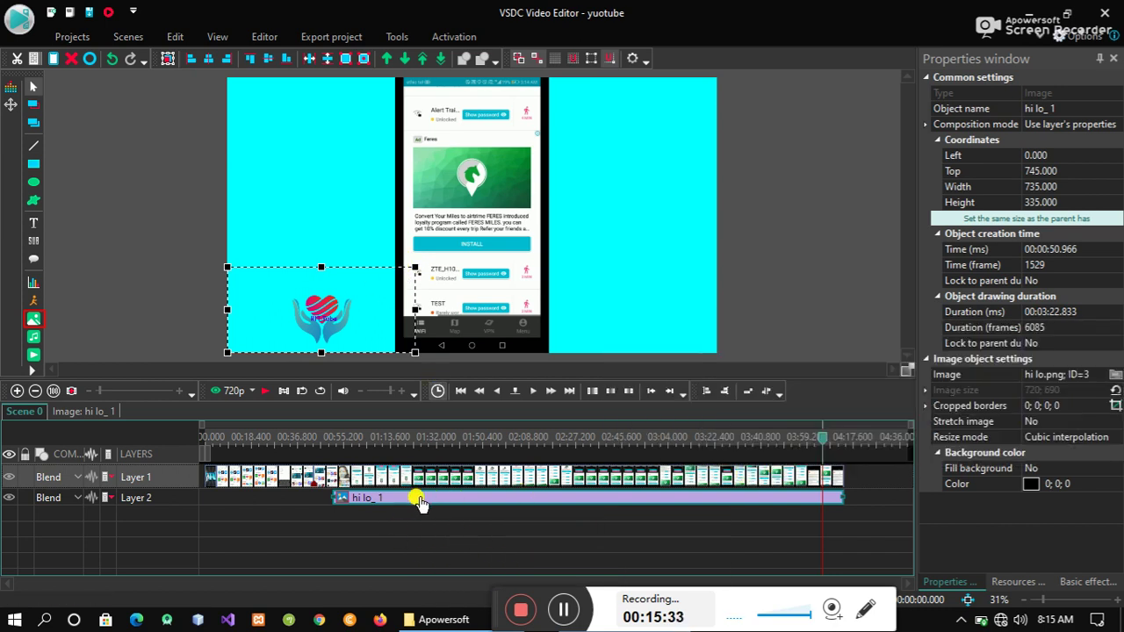
# Step: Move the hi lo clip to the timeline start and resize its image to about 552 × 432
pyautogui.moveTo(432, 505)
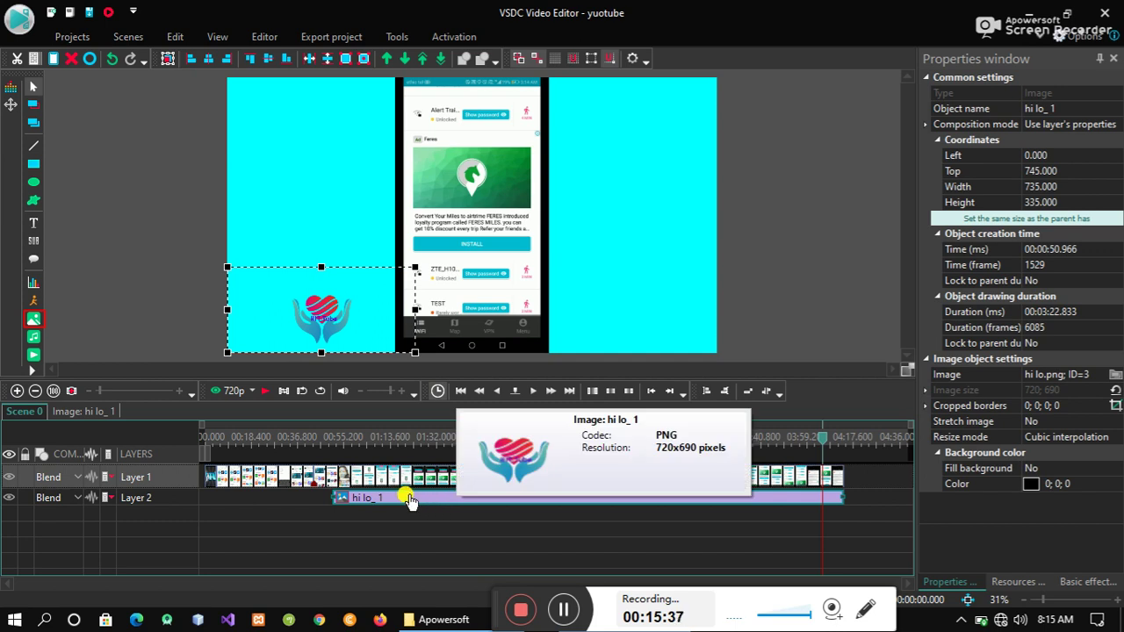
pyautogui.moveTo(392, 499); pyautogui.dragTo(255, 483)
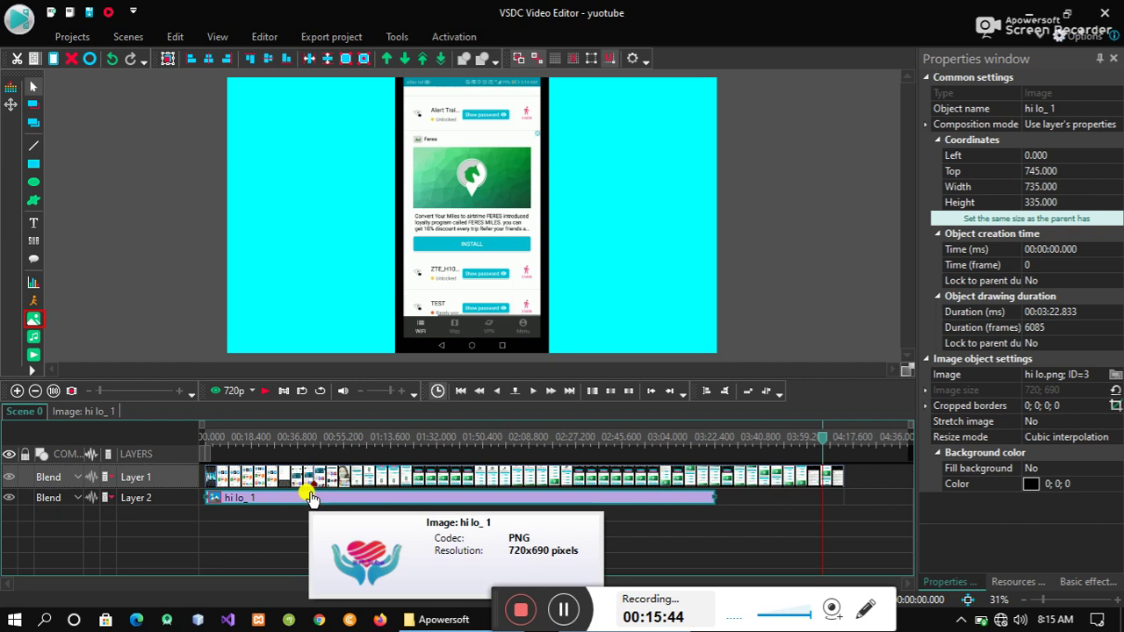
pyautogui.click(306, 497)
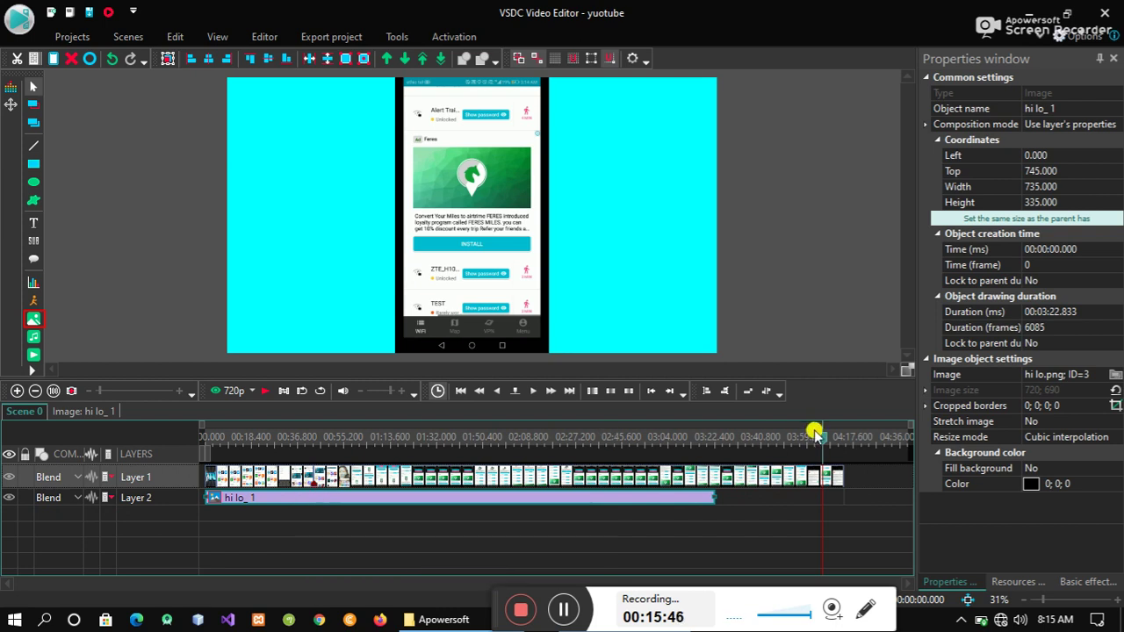
pyautogui.moveTo(816, 439); pyautogui.dragTo(690, 507)
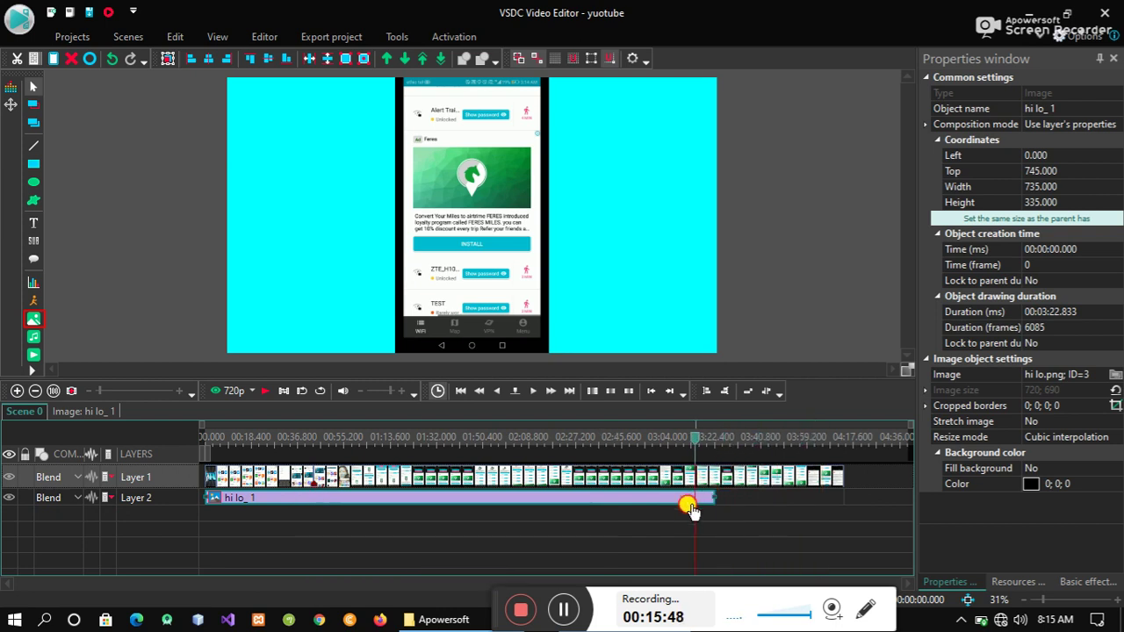
pyautogui.moveTo(666, 503)
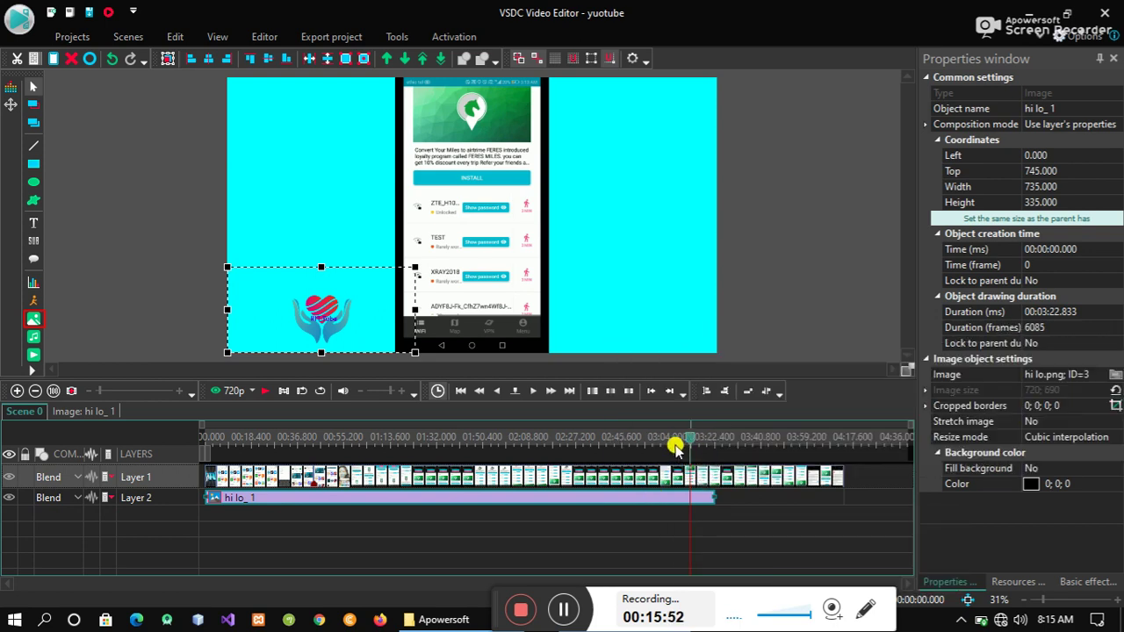
pyautogui.moveTo(689, 446)
pyautogui.mouseDown()
pyautogui.moveTo(728, 448)
pyautogui.moveTo(679, 441)
pyautogui.mouseUp()
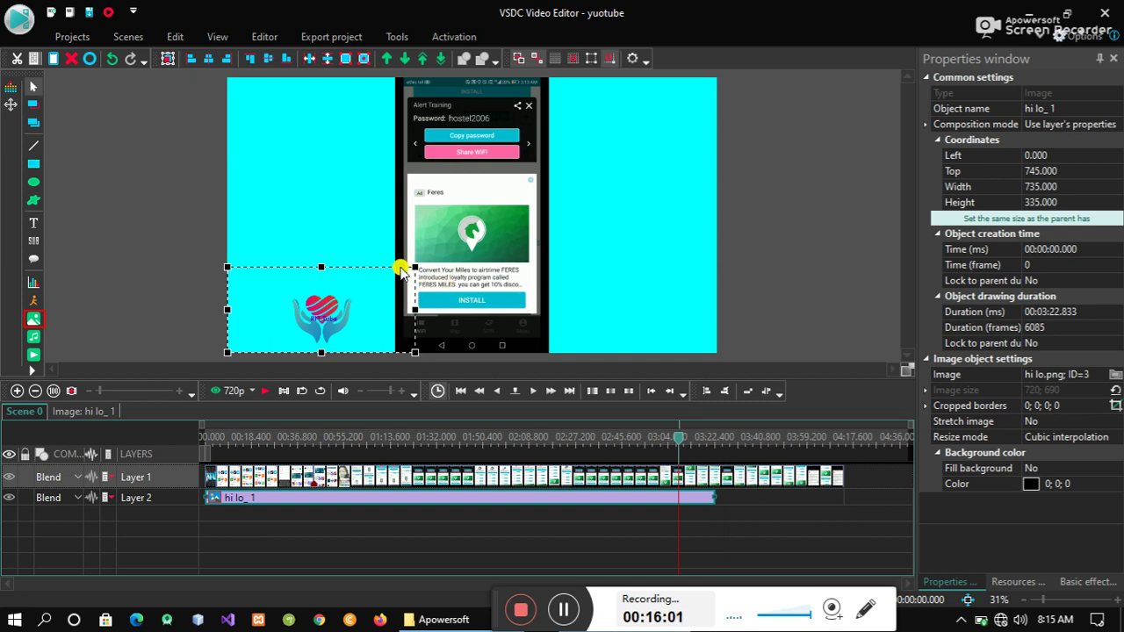
pyautogui.moveTo(413, 262); pyautogui.dragTo(362, 239)
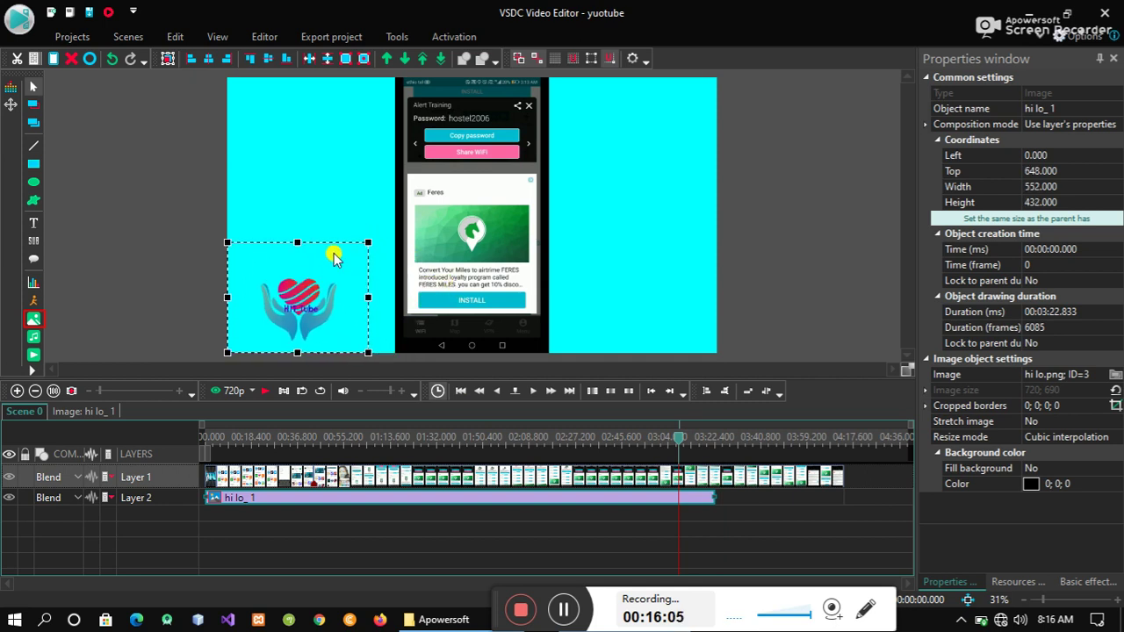
# Step: Try to reposition the hi lo logo image on the canvas
pyautogui.click(309, 263)
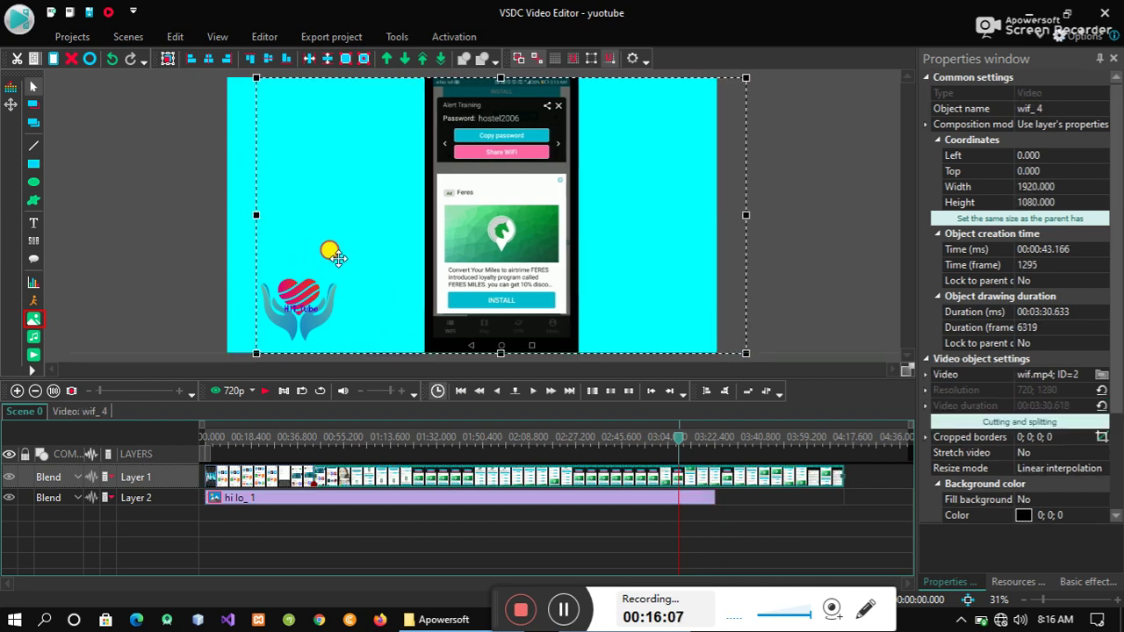
pyautogui.moveTo(305, 255); pyautogui.dragTo(303, 258)
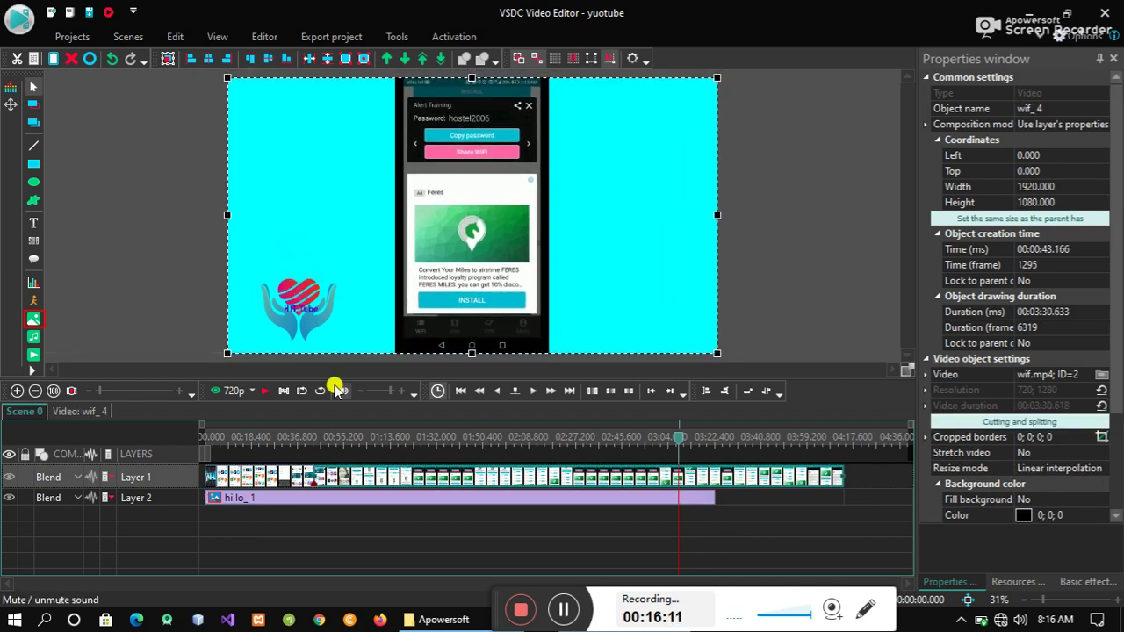
pyautogui.click(305, 504)
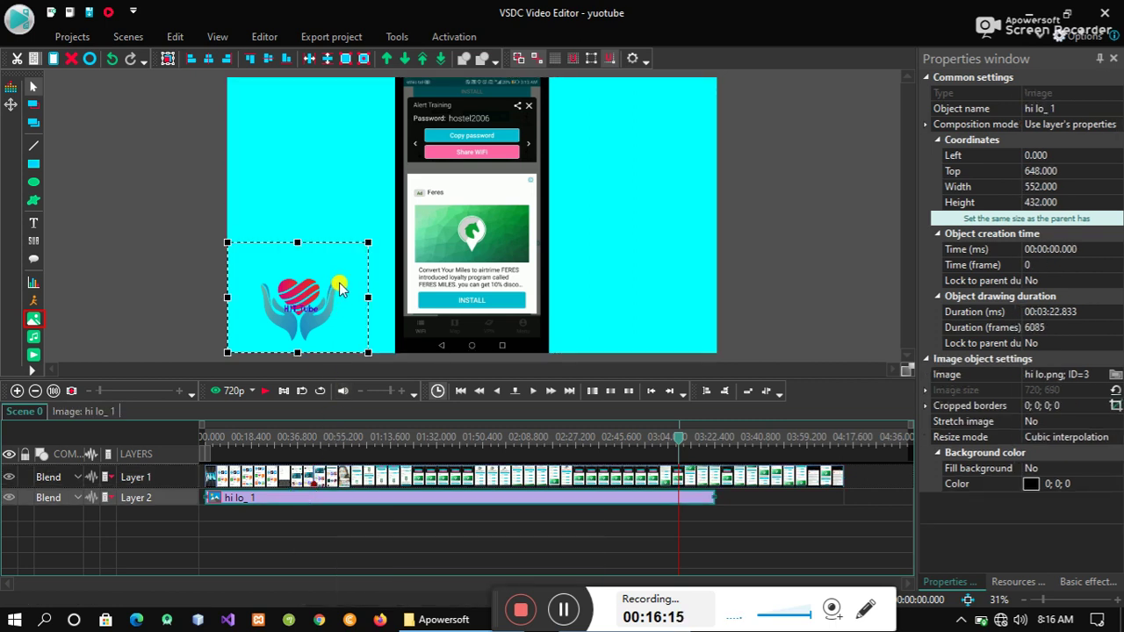
pyautogui.click(349, 260)
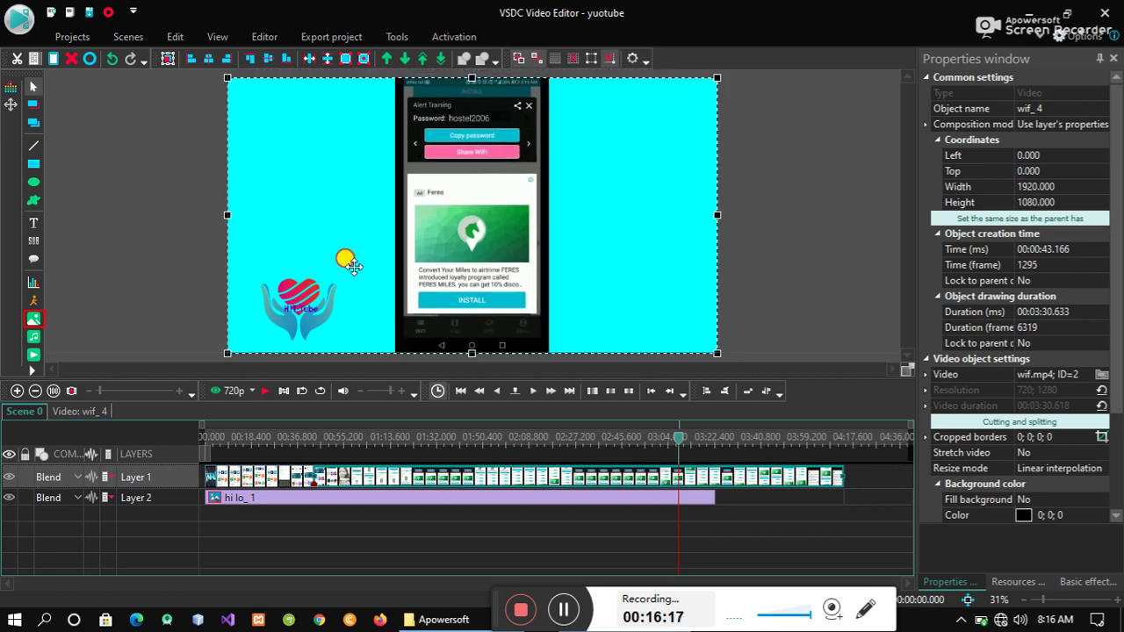
pyautogui.click(299, 499)
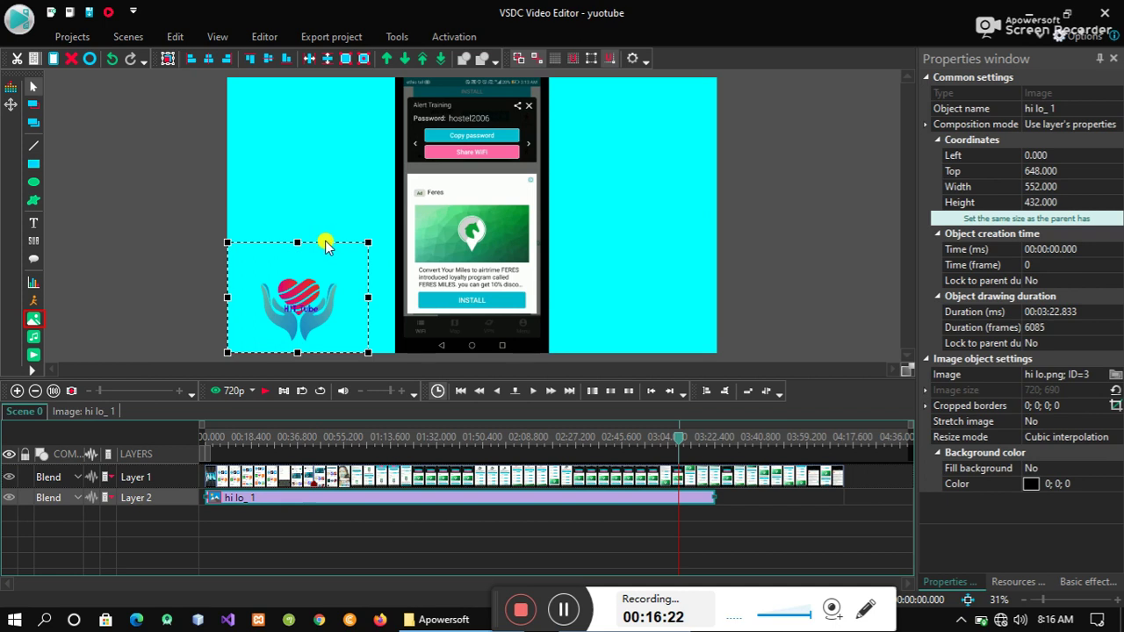
pyautogui.click(325, 246)
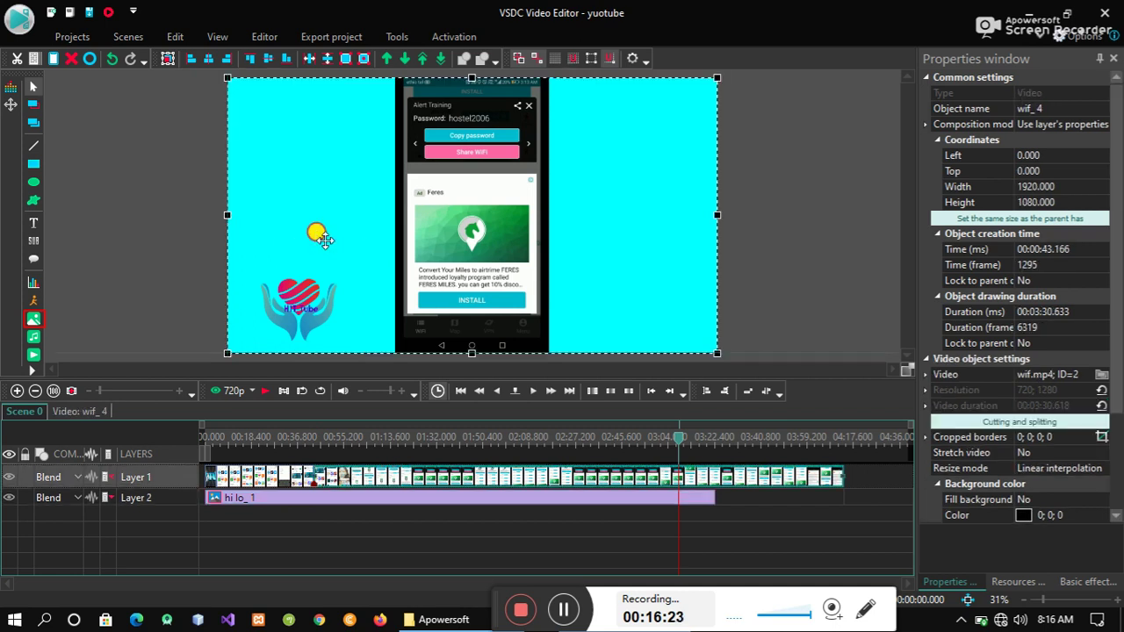
pyautogui.doubleClick(295, 316)
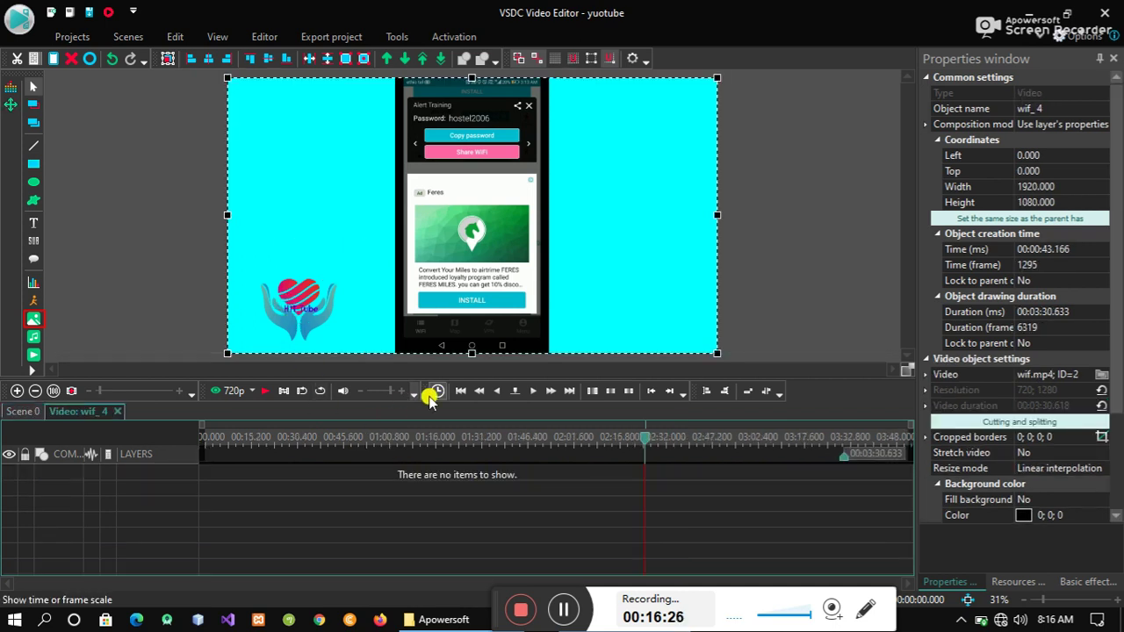
pyautogui.click(563, 610)
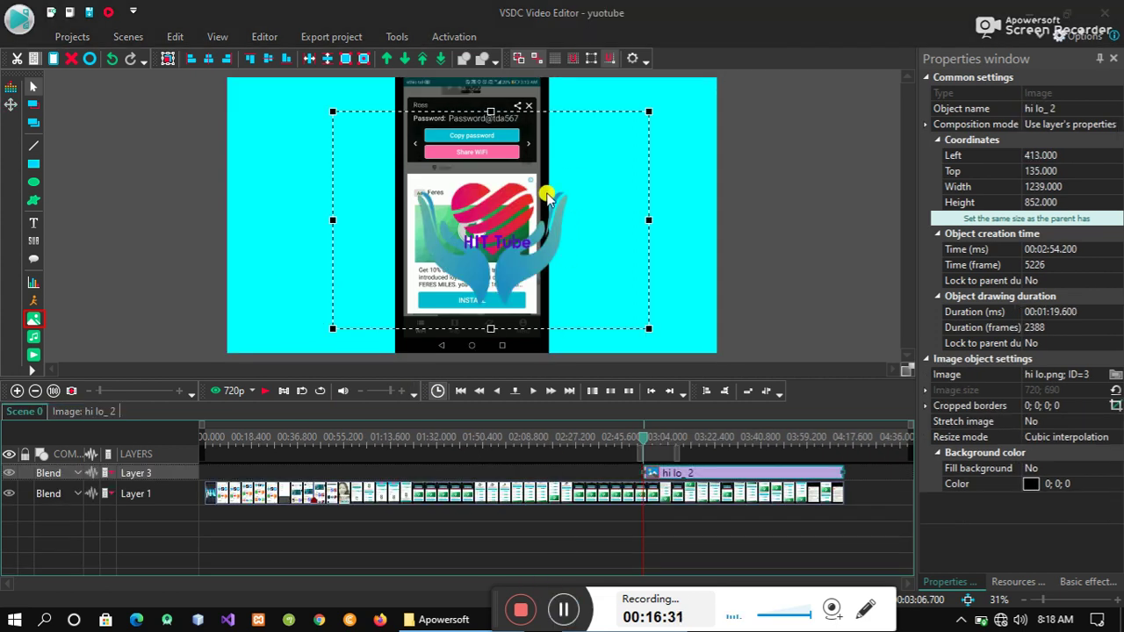
# Step: Shrink the hi lo logo on Layer 3 to about 519 × 426 and place it in the video frame's upper-right corner
pyautogui.moveTo(546, 195); pyautogui.dragTo(409, 198)
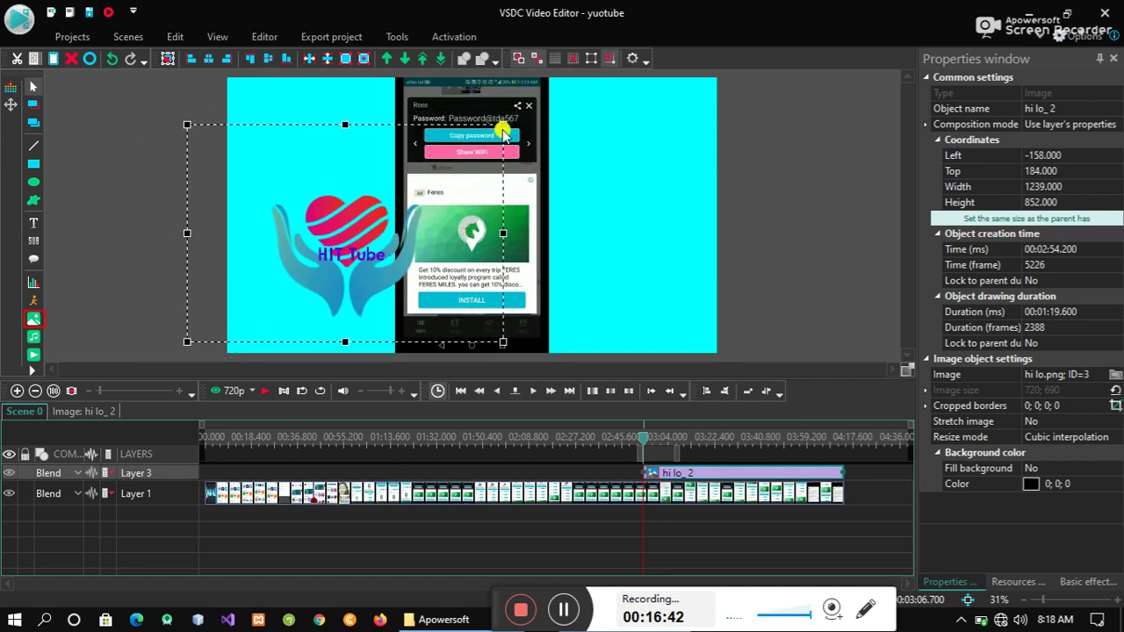
pyautogui.moveTo(497, 120); pyautogui.dragTo(314, 272)
pyautogui.moveTo(310, 246); pyautogui.dragTo(676, 84)
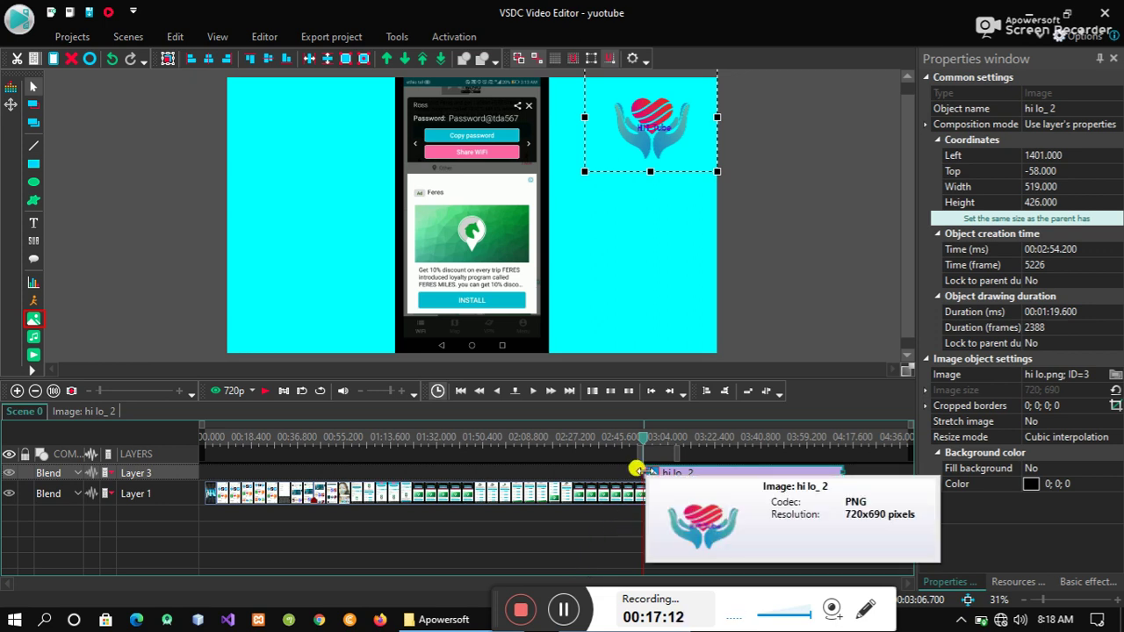
# Step: Extend the start of the hi lo clip on Layer 3 back to 00:00:00.000 so it spans the whole video
pyautogui.moveTo(639, 470); pyautogui.dragTo(290, 470)
pyautogui.moveTo(646, 443); pyautogui.dragTo(285, 463)
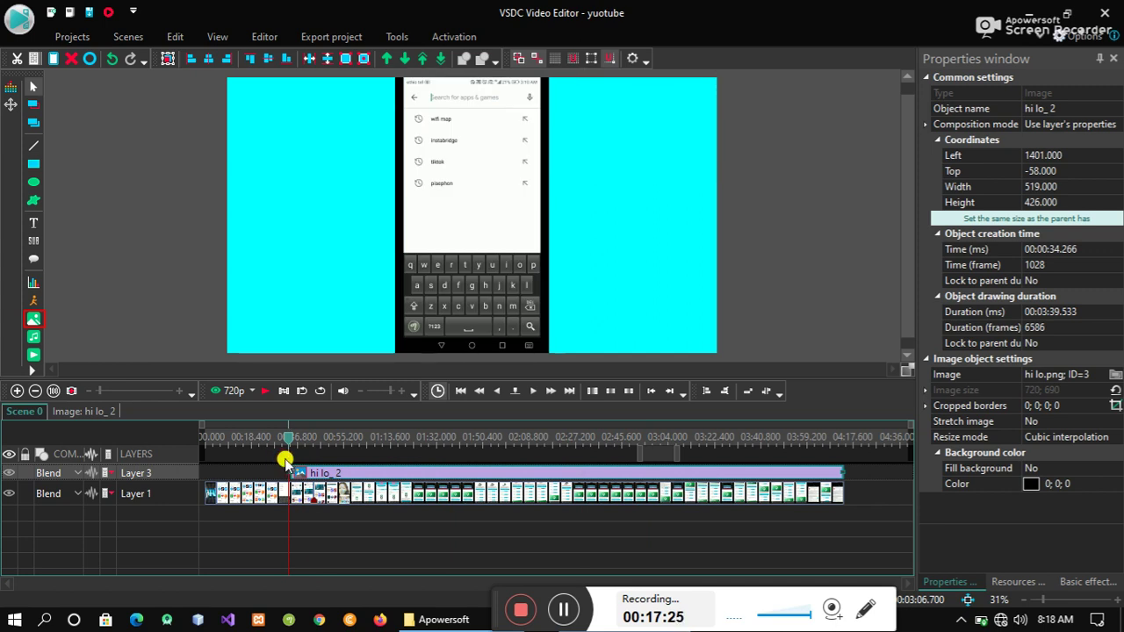
pyautogui.moveTo(291, 470); pyautogui.dragTo(207, 484)
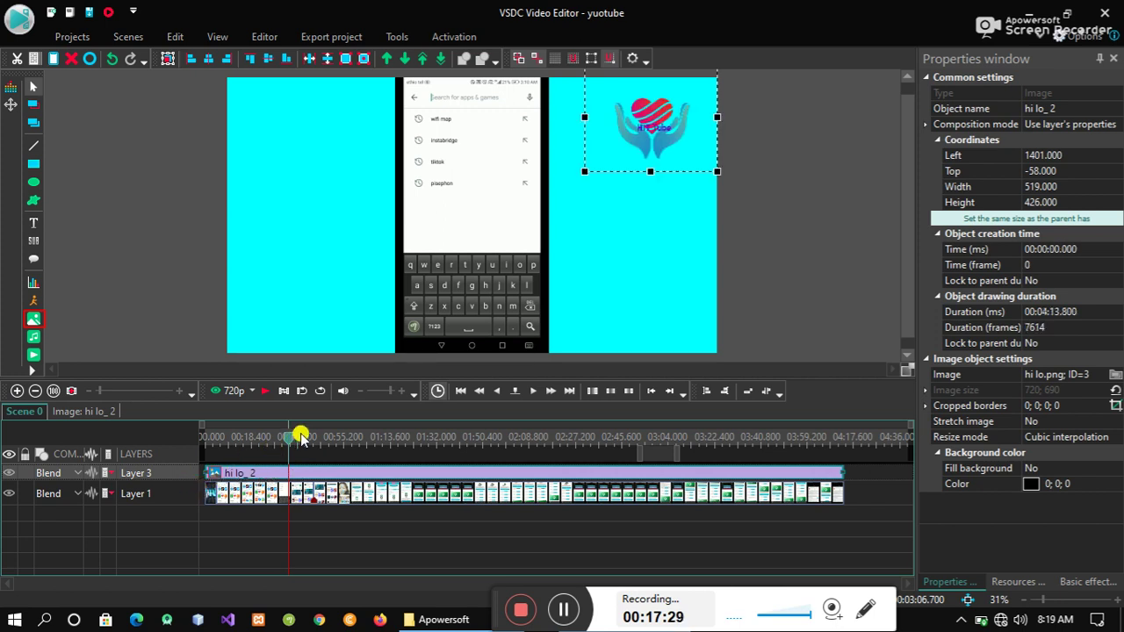
# Step: Play the timeline from the start to check the logo over the intro and the start of the recording
pyautogui.moveTo(290, 442); pyautogui.dragTo(198, 463)
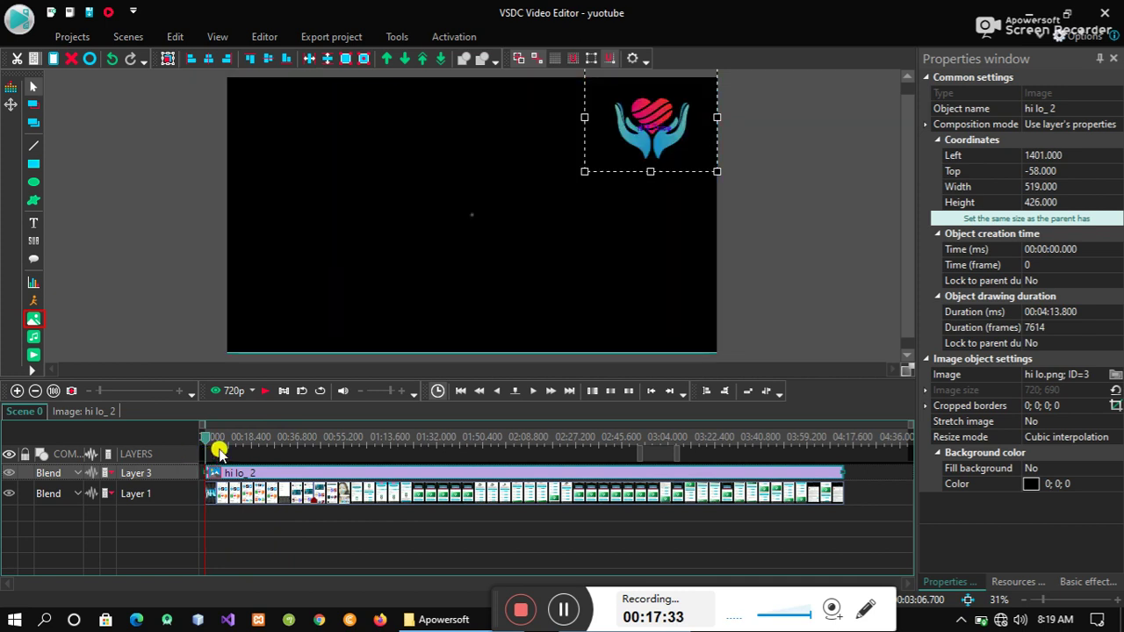
pyautogui.click(265, 392)
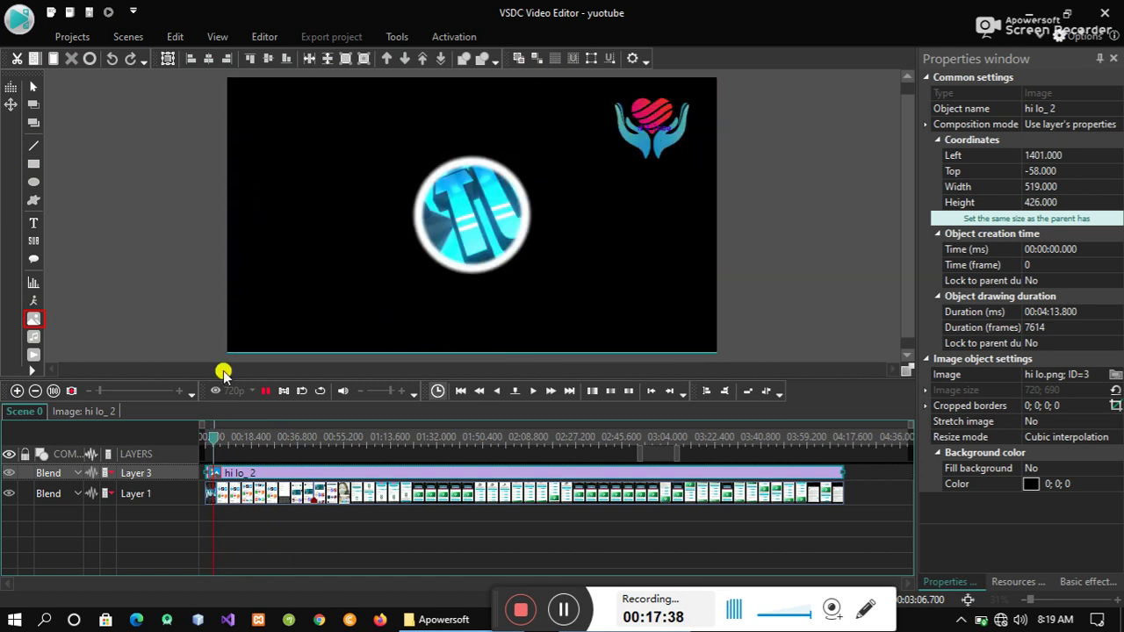
pyautogui.click(266, 391)
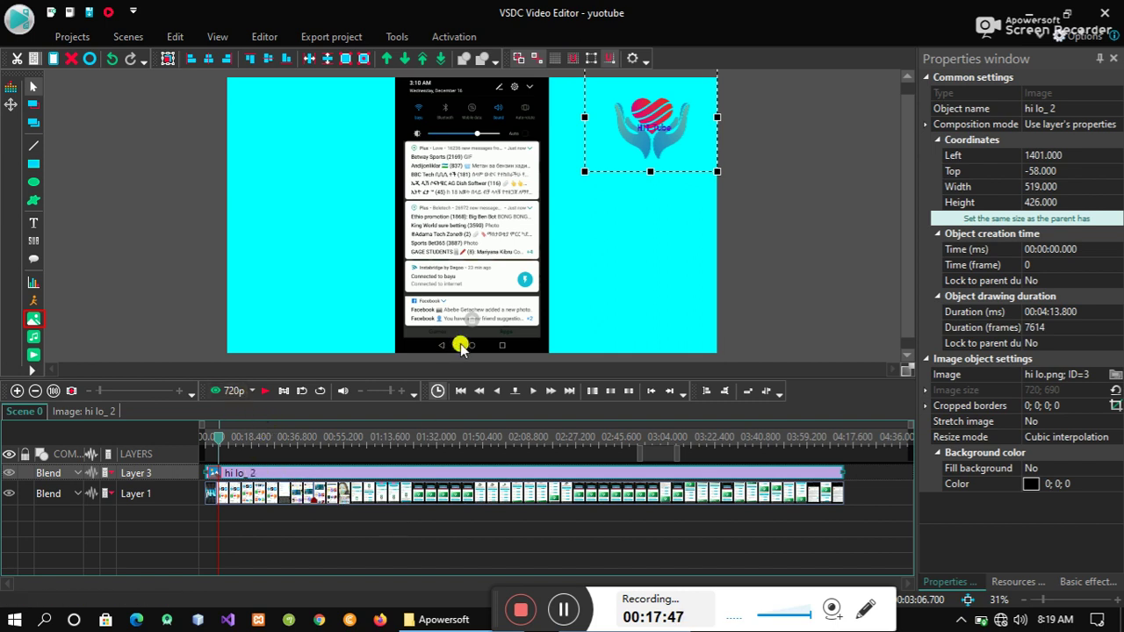
# Step: Preview the scene in the separate player window with the sound muted, close it, and play a little more of the timeline
pyautogui.click(218, 392)
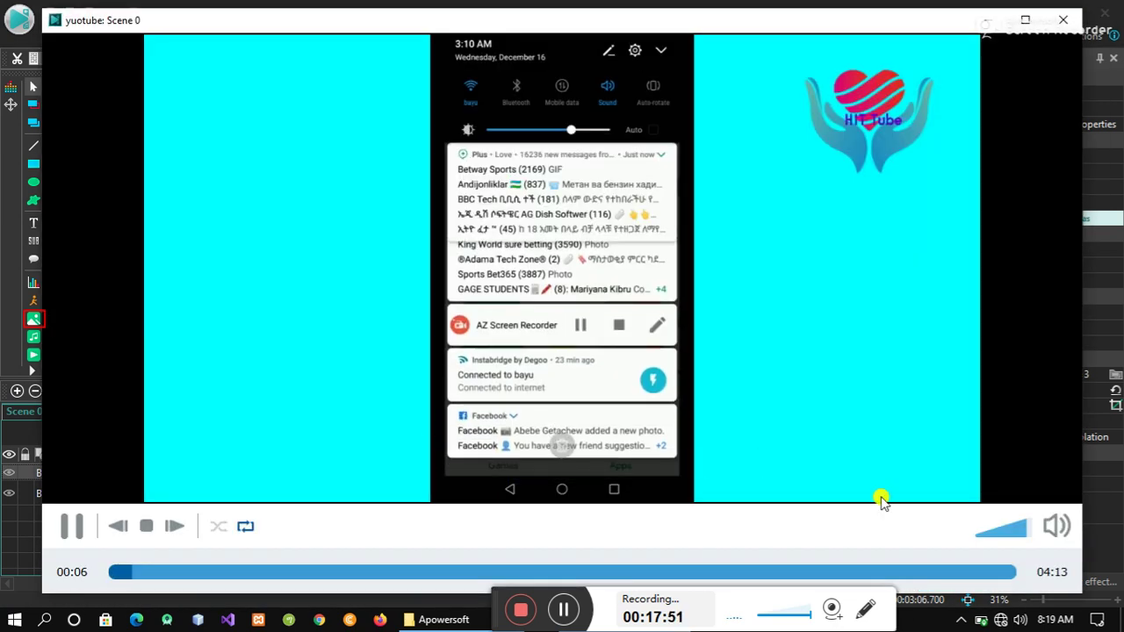
pyautogui.click(1054, 530)
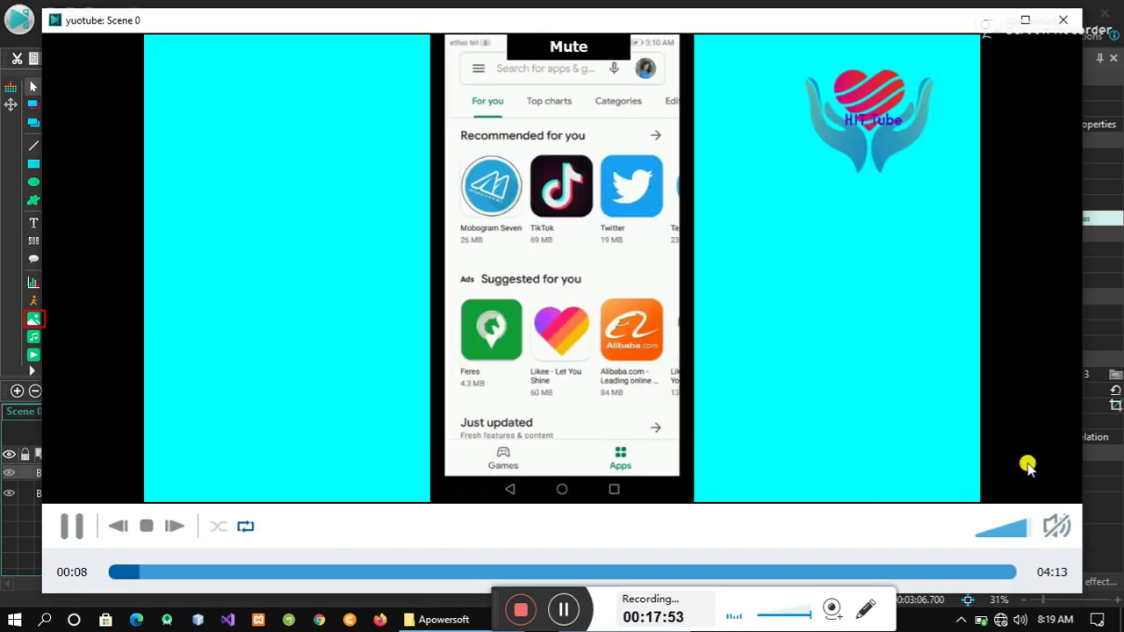
pyautogui.click(1064, 20)
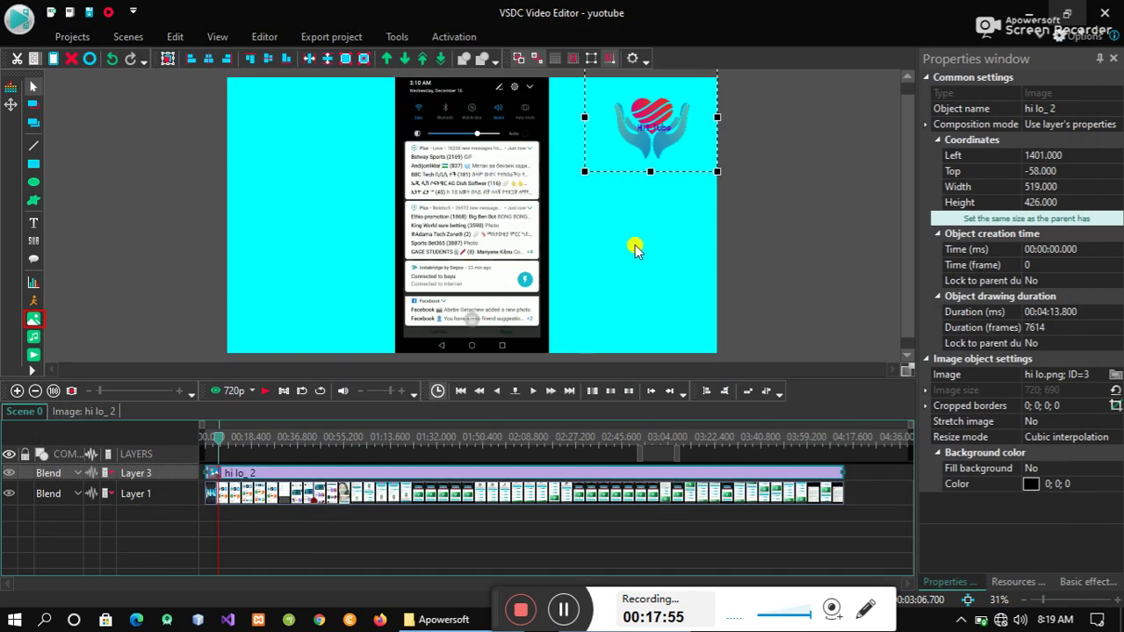
pyautogui.click(260, 395)
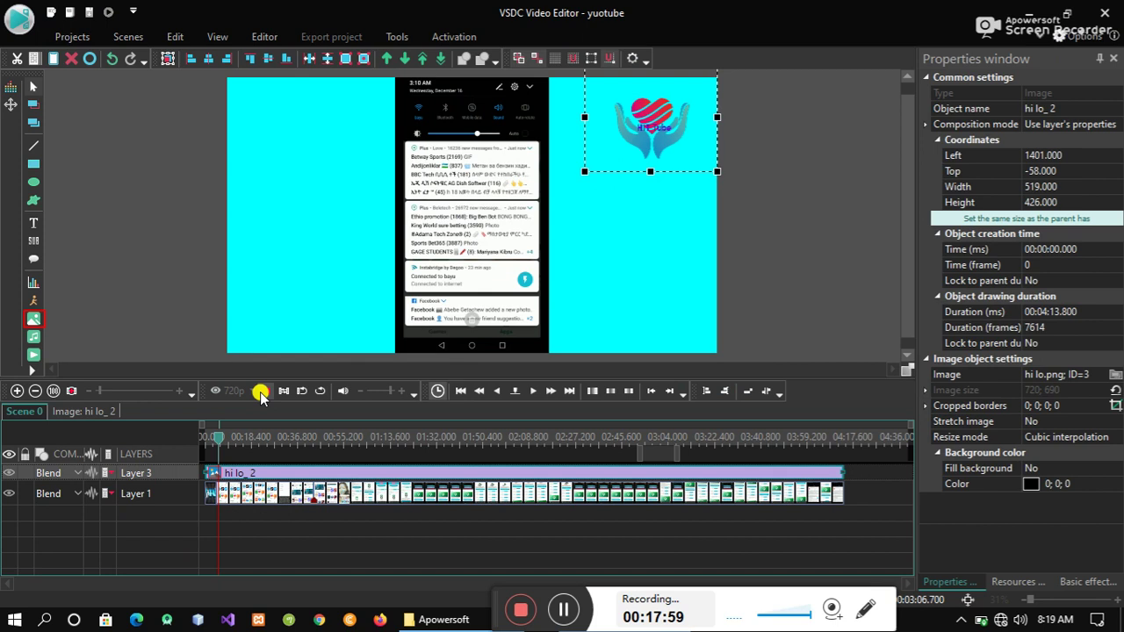
pyautogui.click(261, 395)
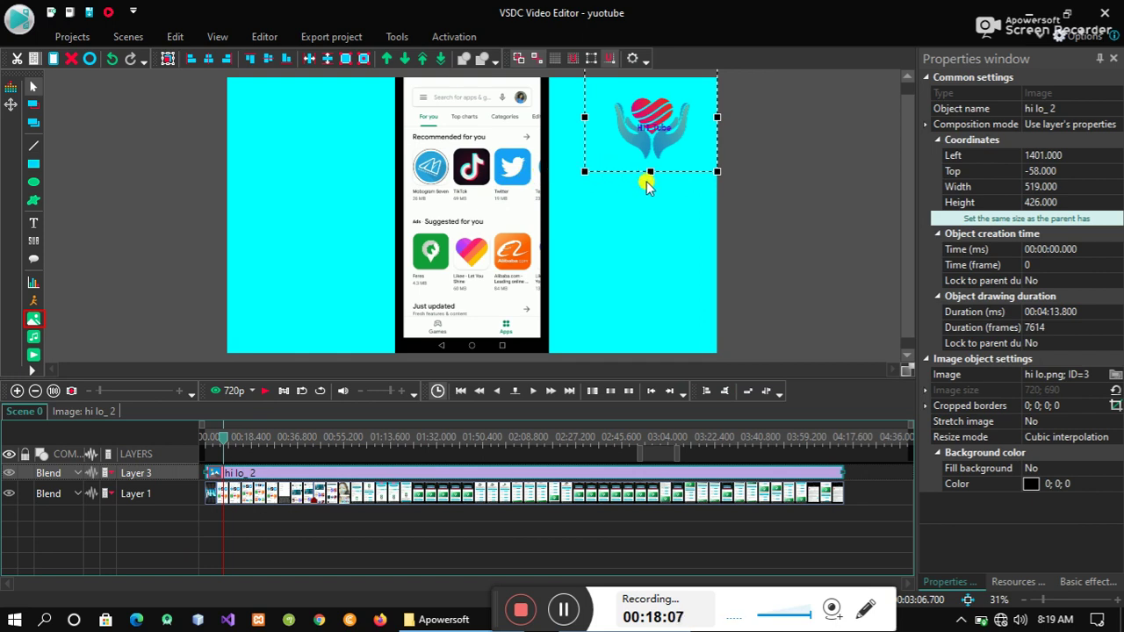
pyautogui.click(565, 607)
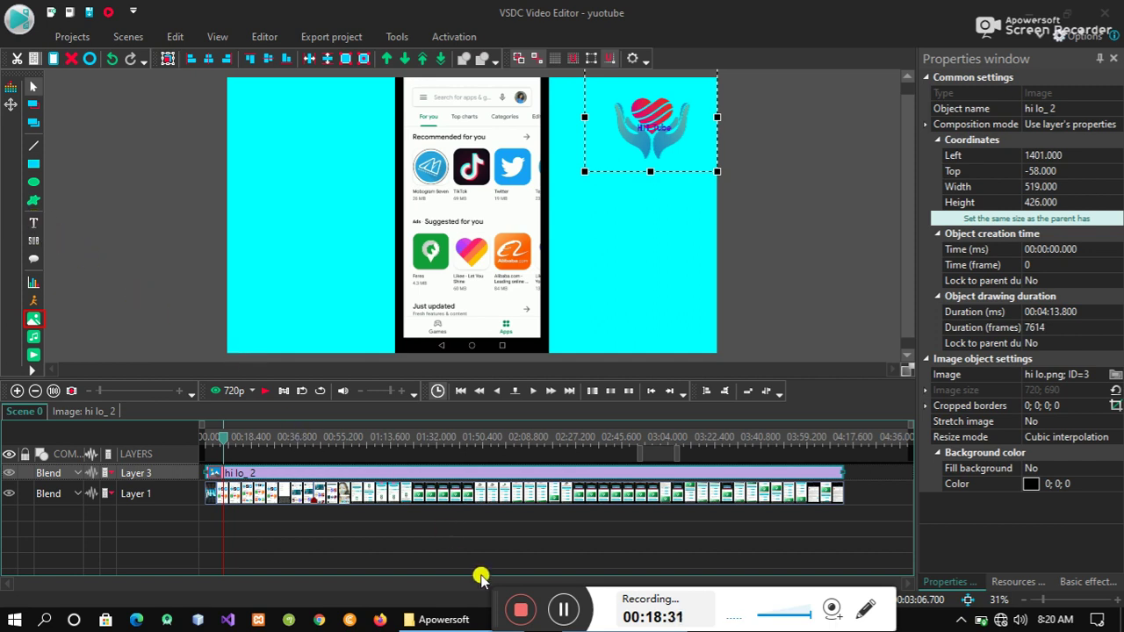
pyautogui.click(565, 609)
pyautogui.click(546, 603)
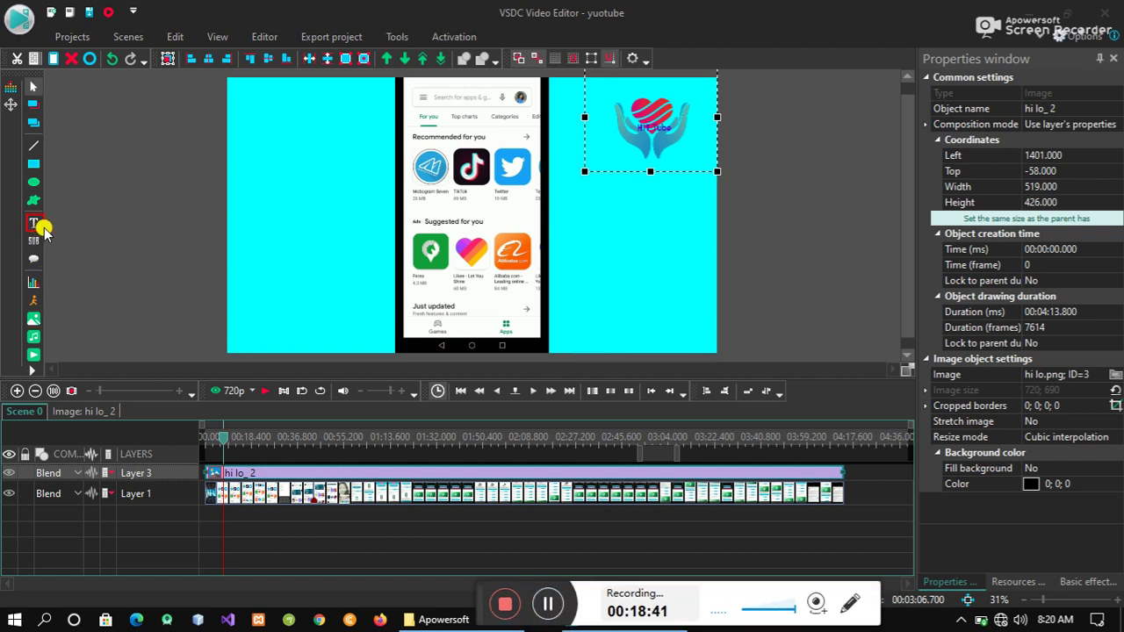
# Step: Add a text object from the cursor position on a new layer, about 432 × 429, left of the phone recording, reading "please subscribe"
pyautogui.click(40, 225)
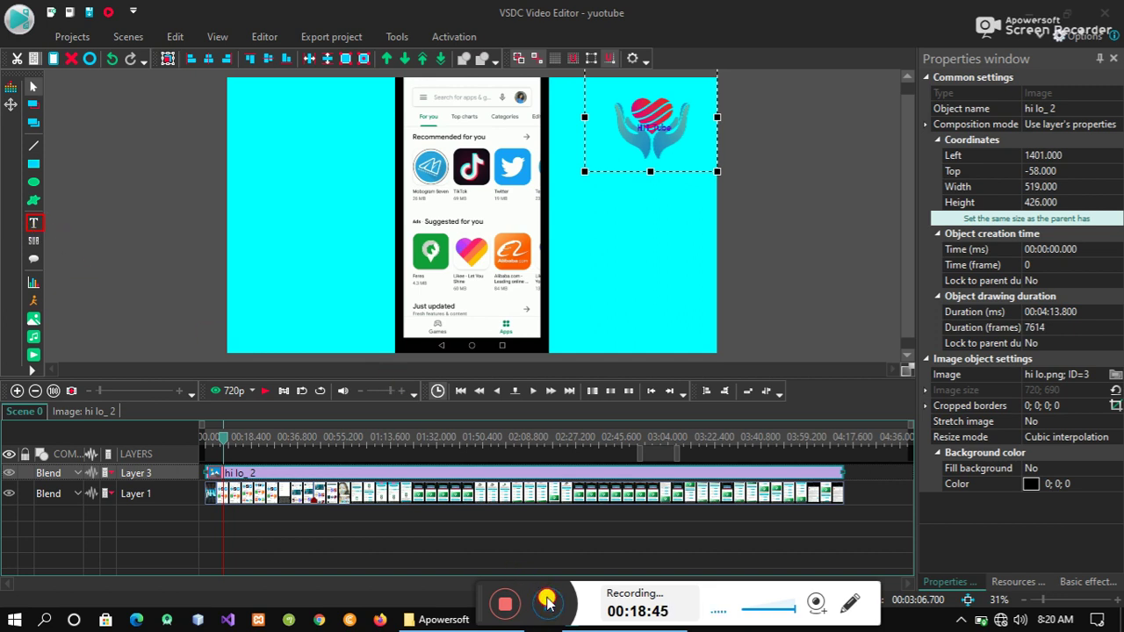
pyautogui.click(33, 226)
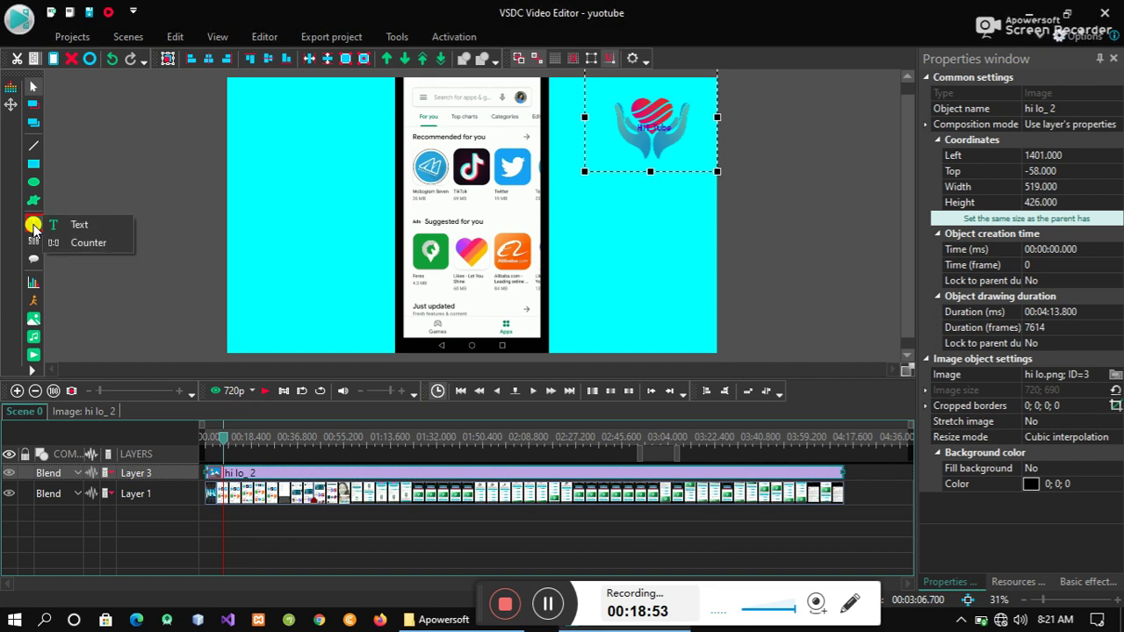
pyautogui.click(80, 227)
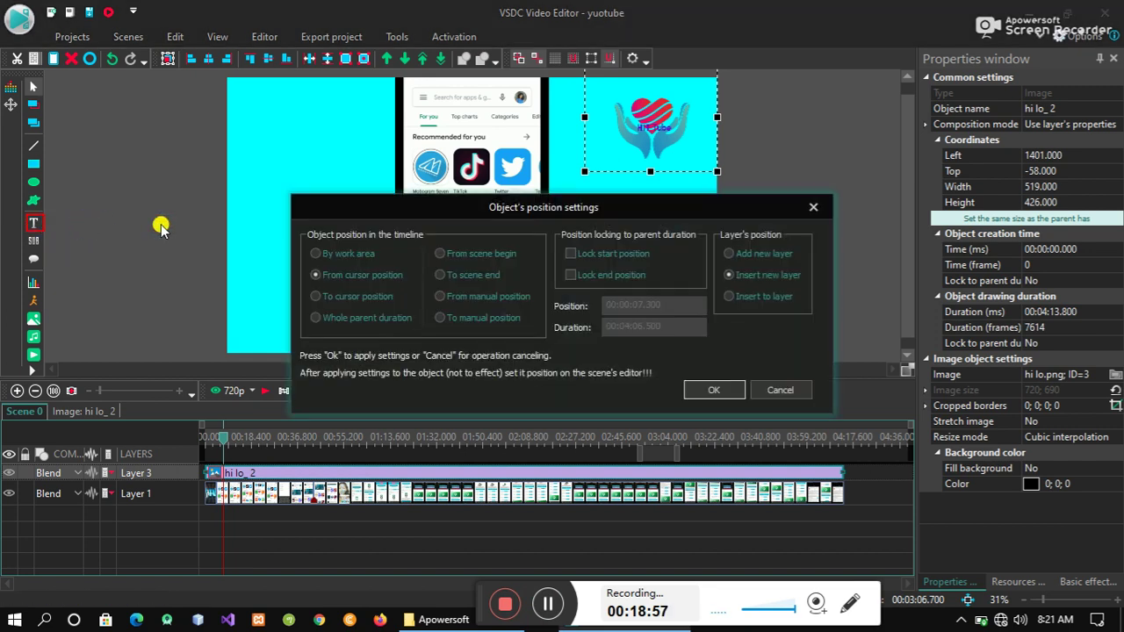
pyautogui.click(714, 390)
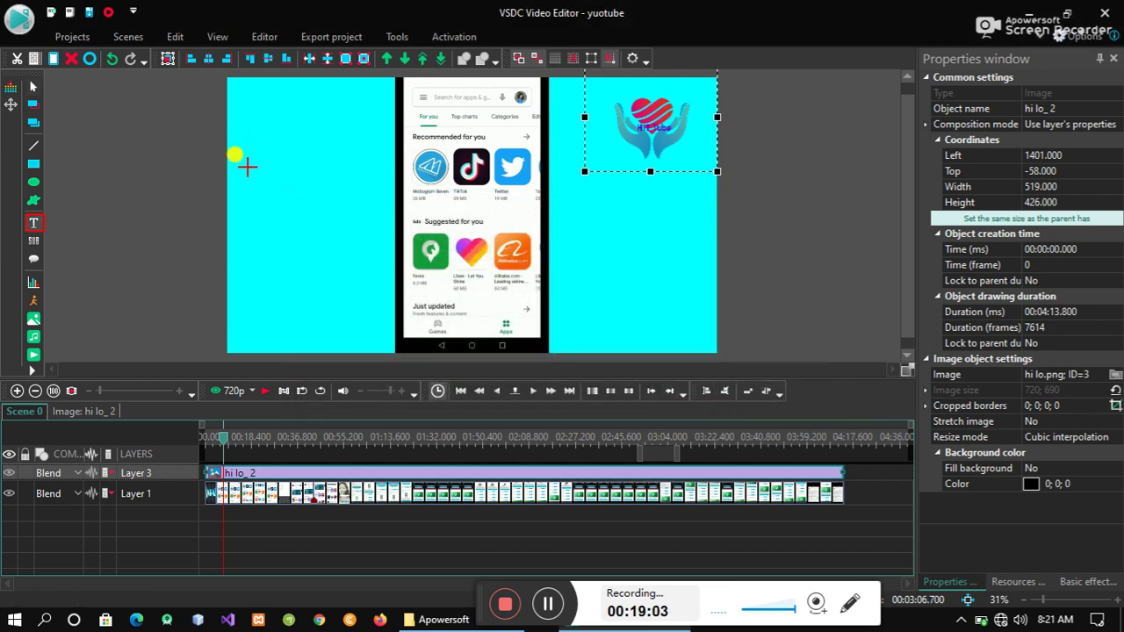
pyautogui.moveTo(248, 156); pyautogui.dragTo(358, 268)
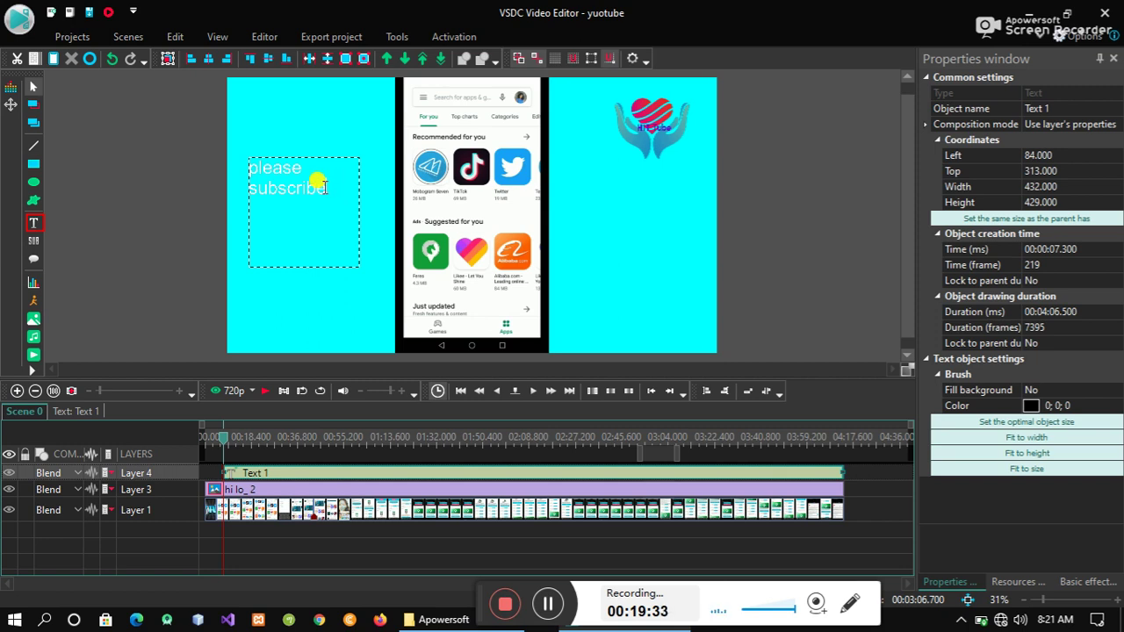
# Step: Set the colour of the whole "please subscribe" text to the standard red
pyautogui.moveTo(325, 181); pyautogui.dragTo(245, 165)
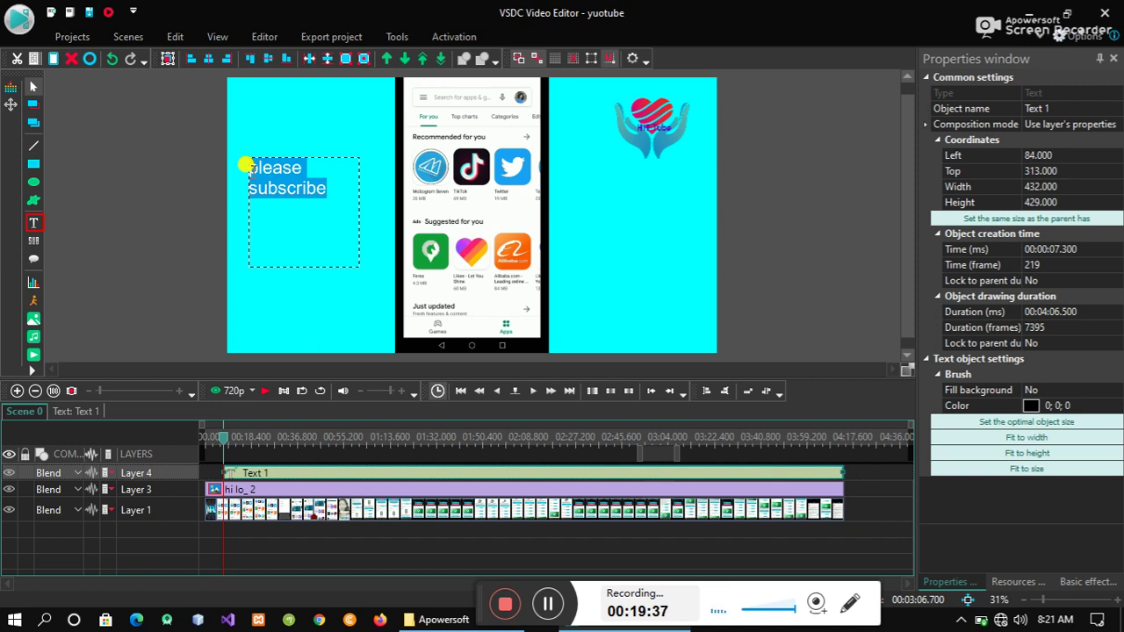
pyautogui.click(261, 39)
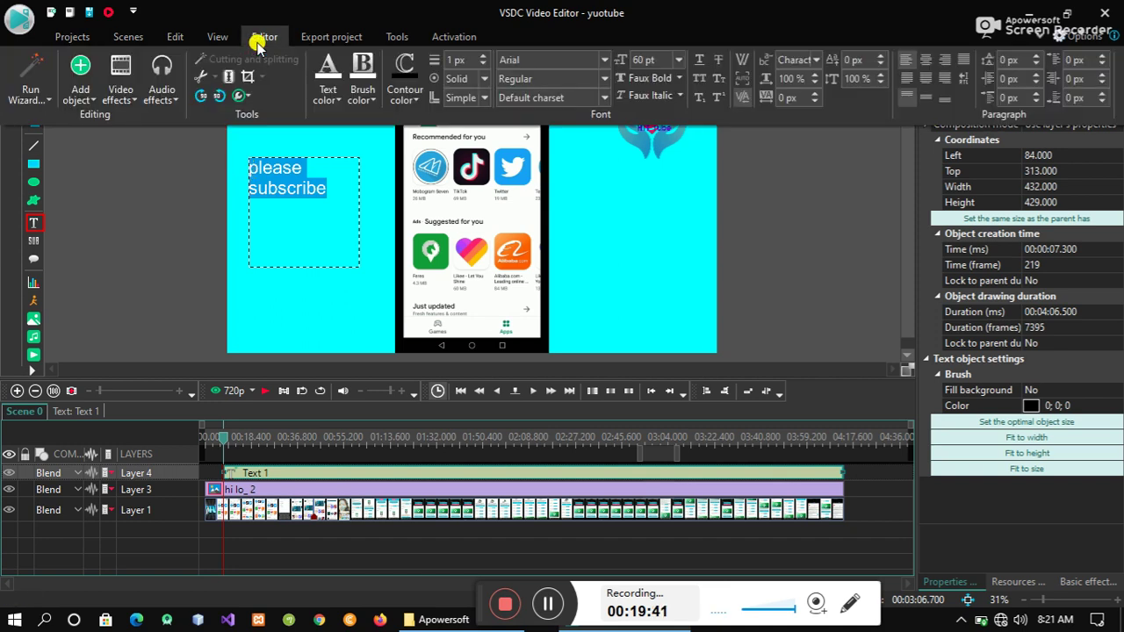
pyautogui.click(340, 99)
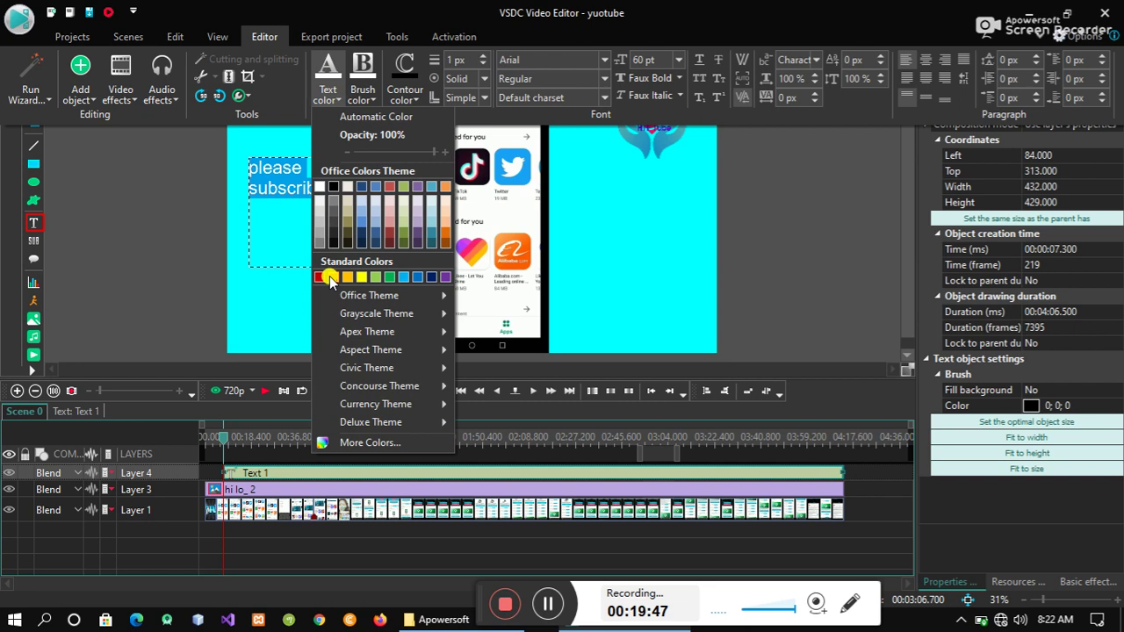
pyautogui.click(329, 277)
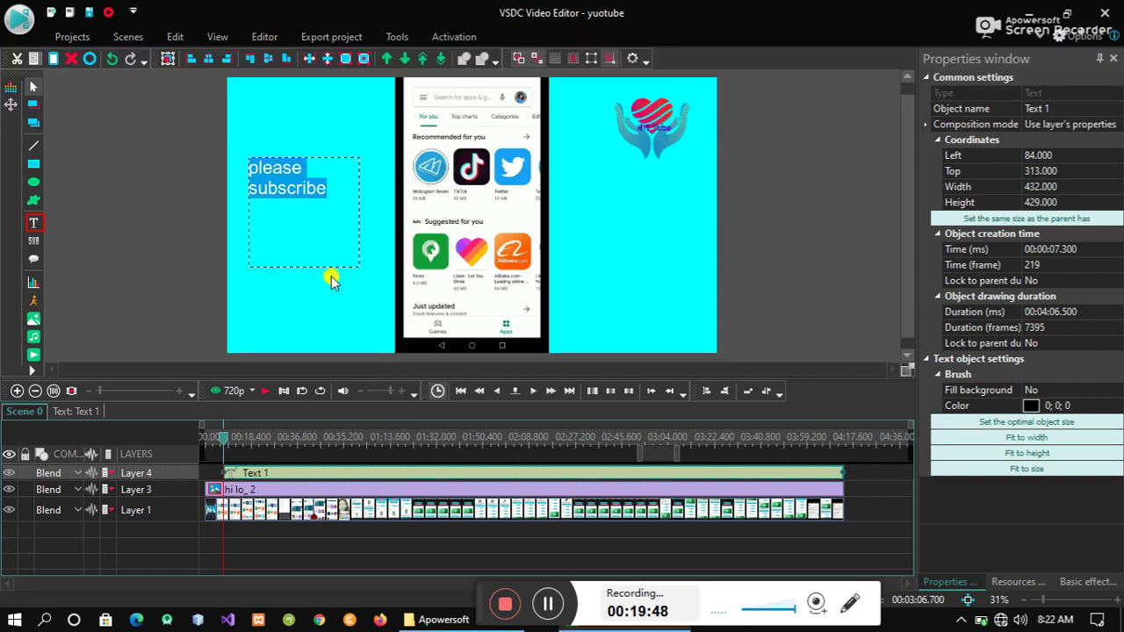
pyautogui.click(327, 190)
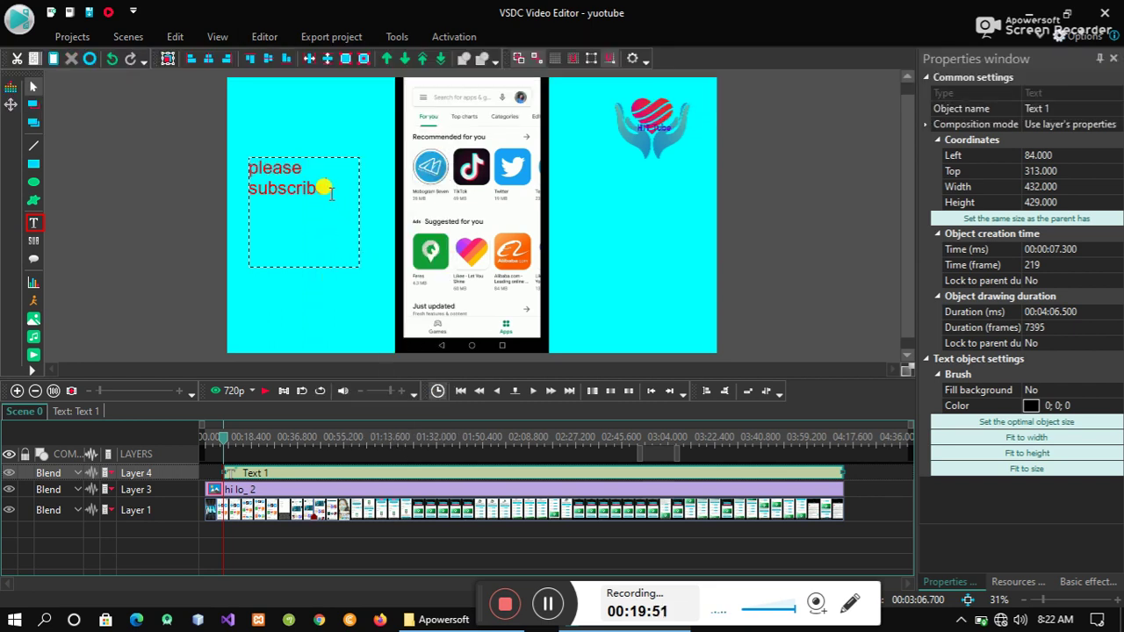
# Step: Set the font style of the whole "please subscribe" text to Bold
pyautogui.moveTo(324, 189); pyautogui.dragTo(249, 165)
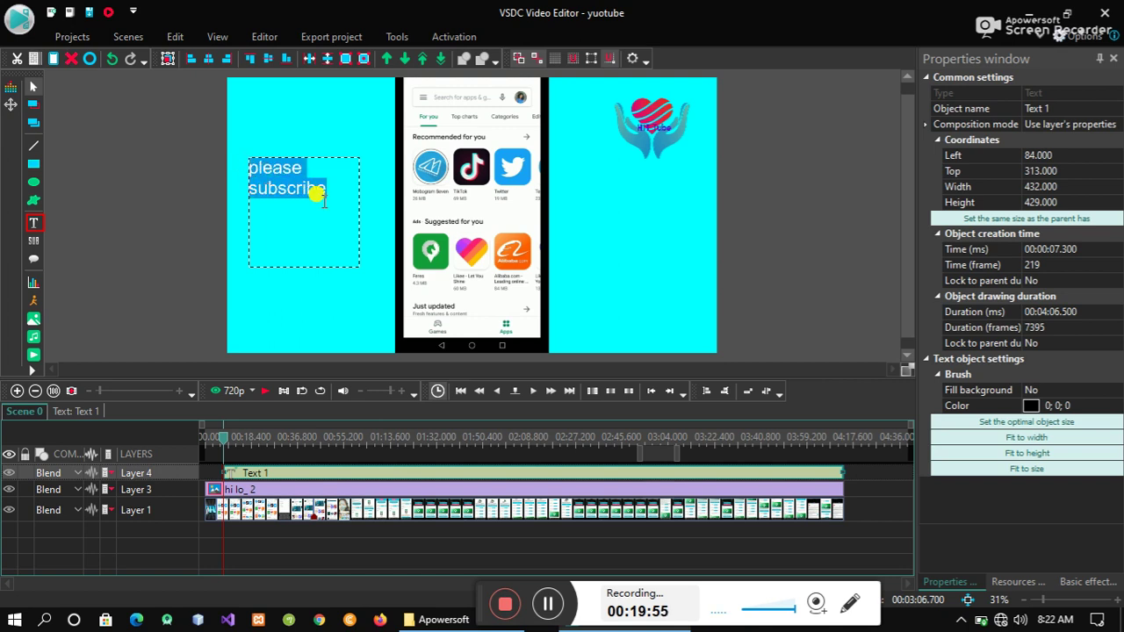
pyautogui.moveTo(323, 195); pyautogui.dragTo(249, 168)
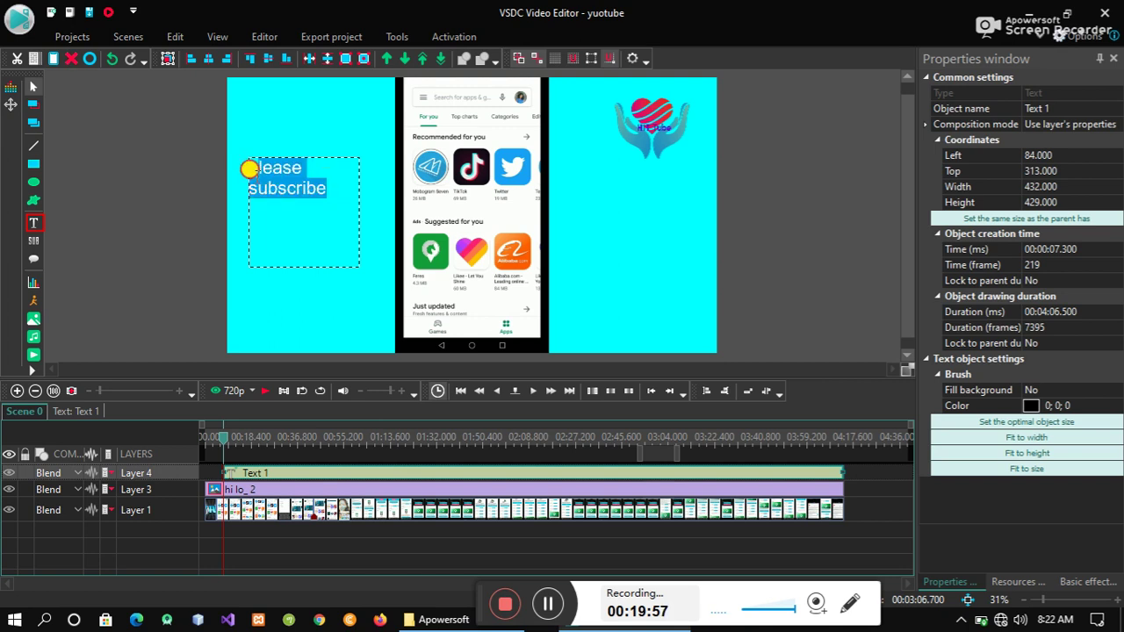
pyautogui.click(268, 37)
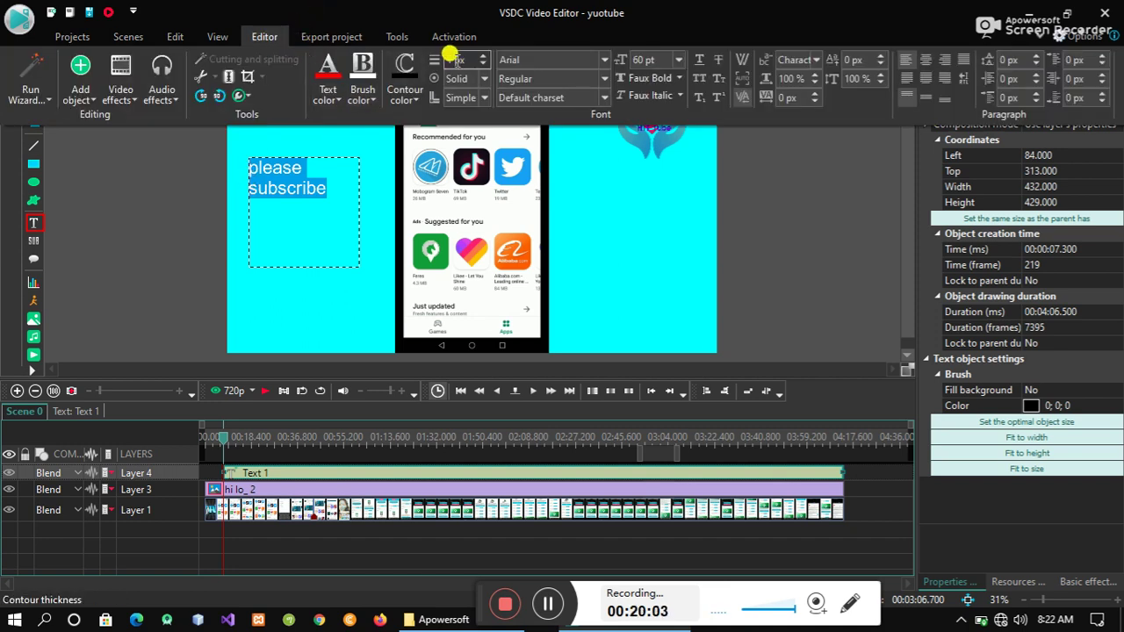
pyautogui.click(595, 78)
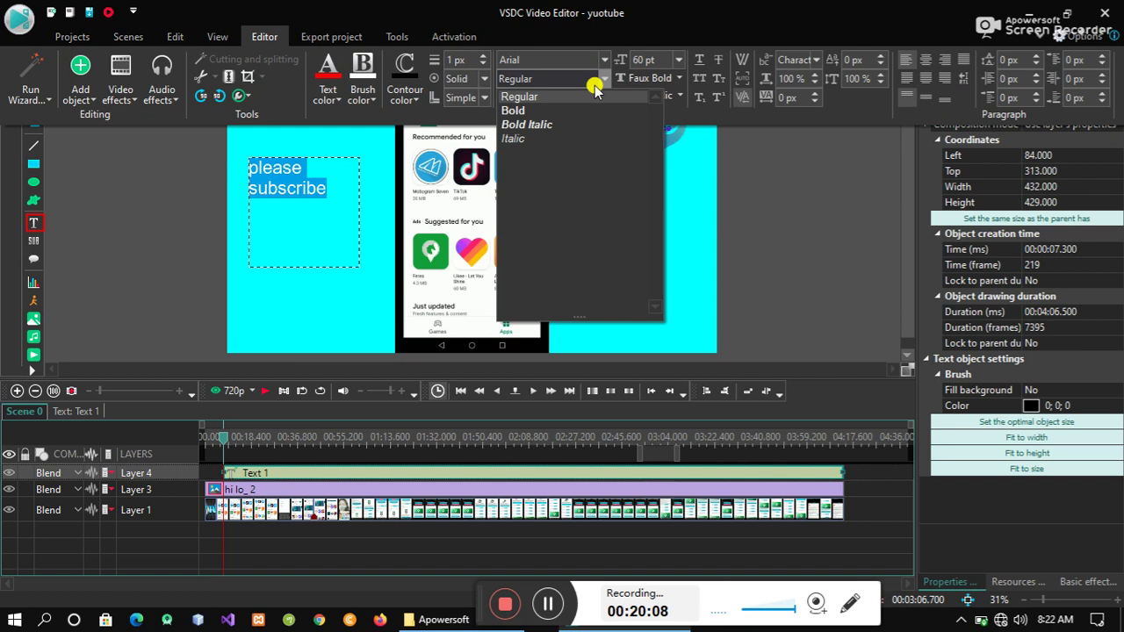
pyautogui.click(516, 111)
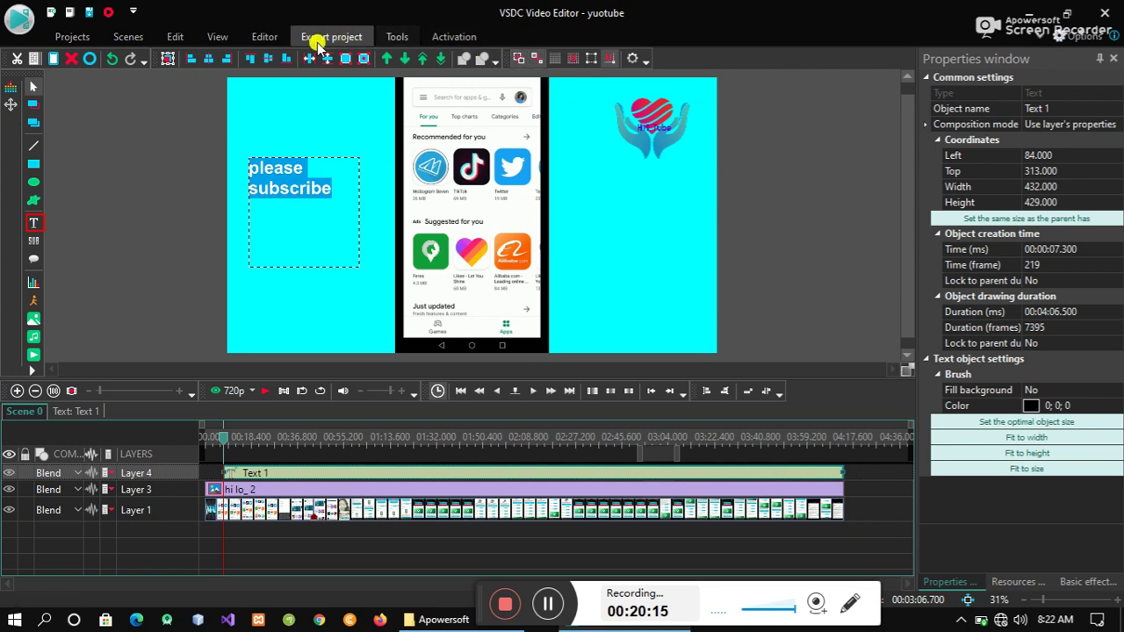
# Step: Set the font size of the "please subscribe" text to 72 pt and deselect the text
pyautogui.click(266, 39)
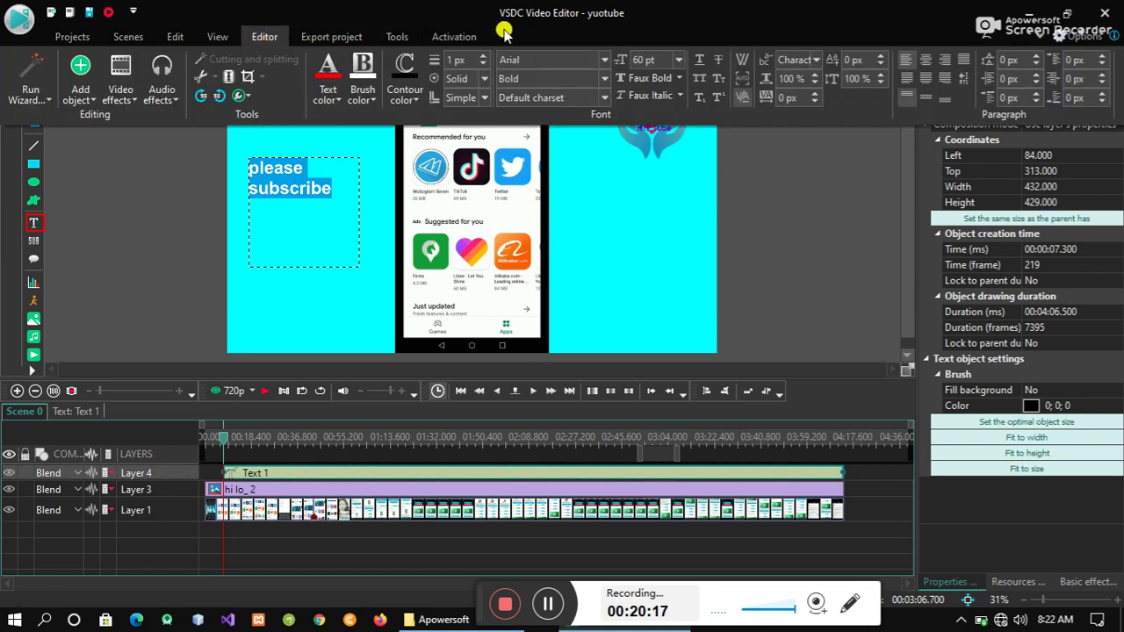
pyautogui.click(679, 61)
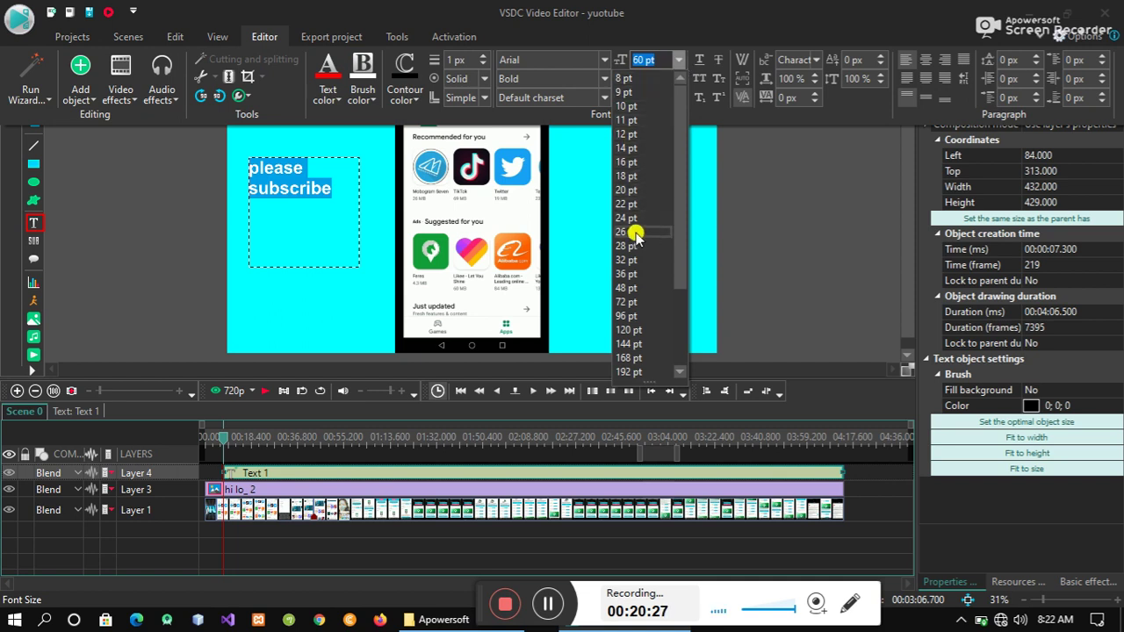
pyautogui.click(624, 301)
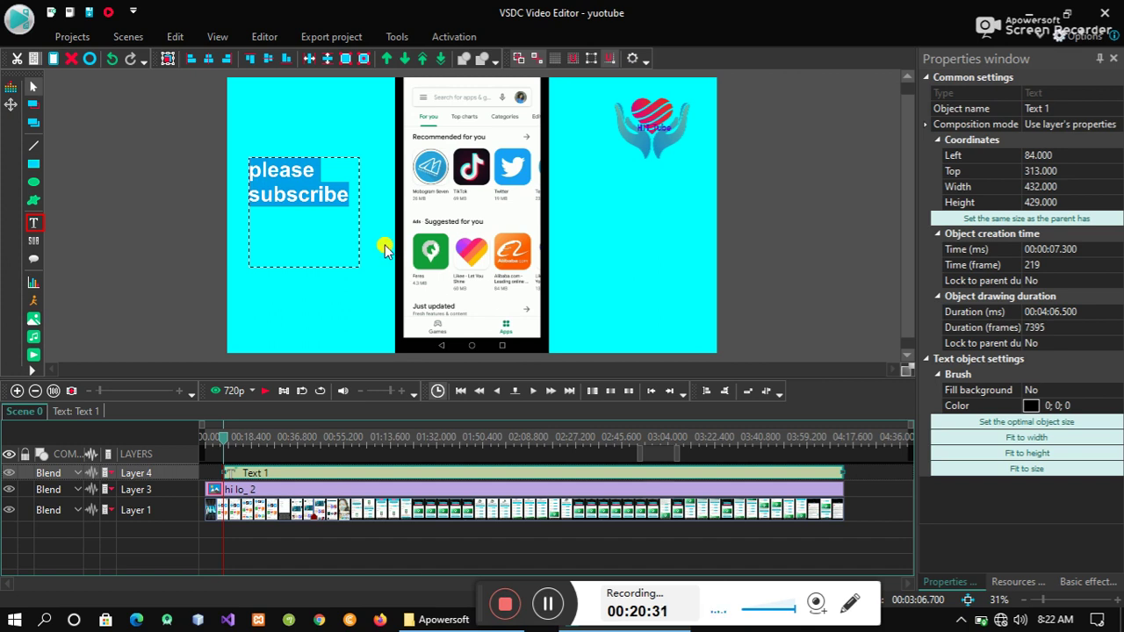
pyautogui.click(346, 217)
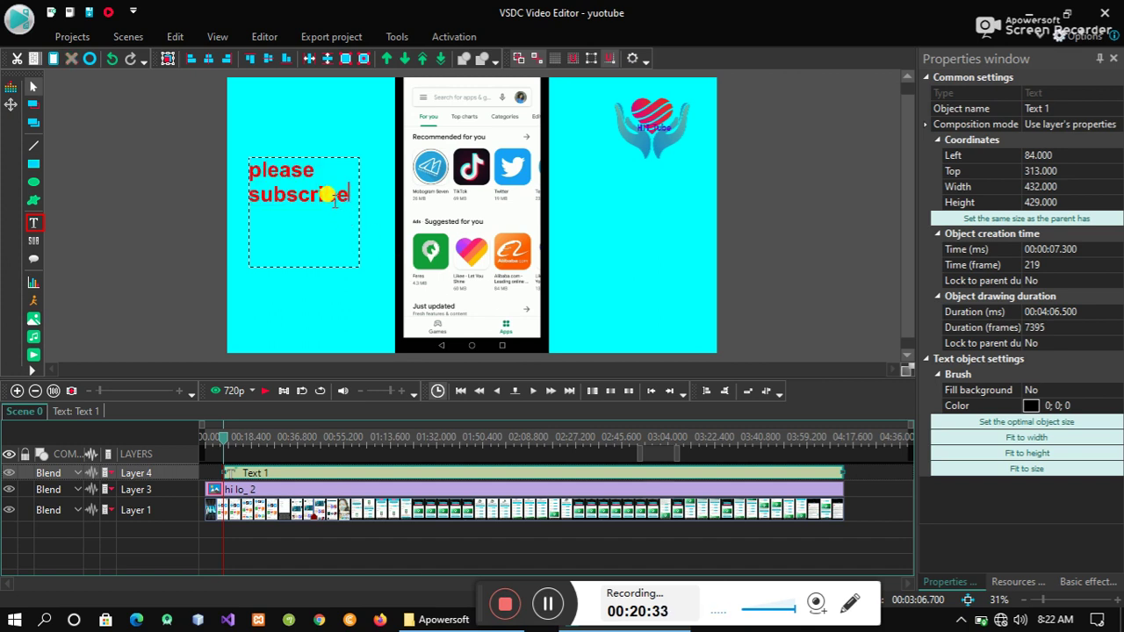